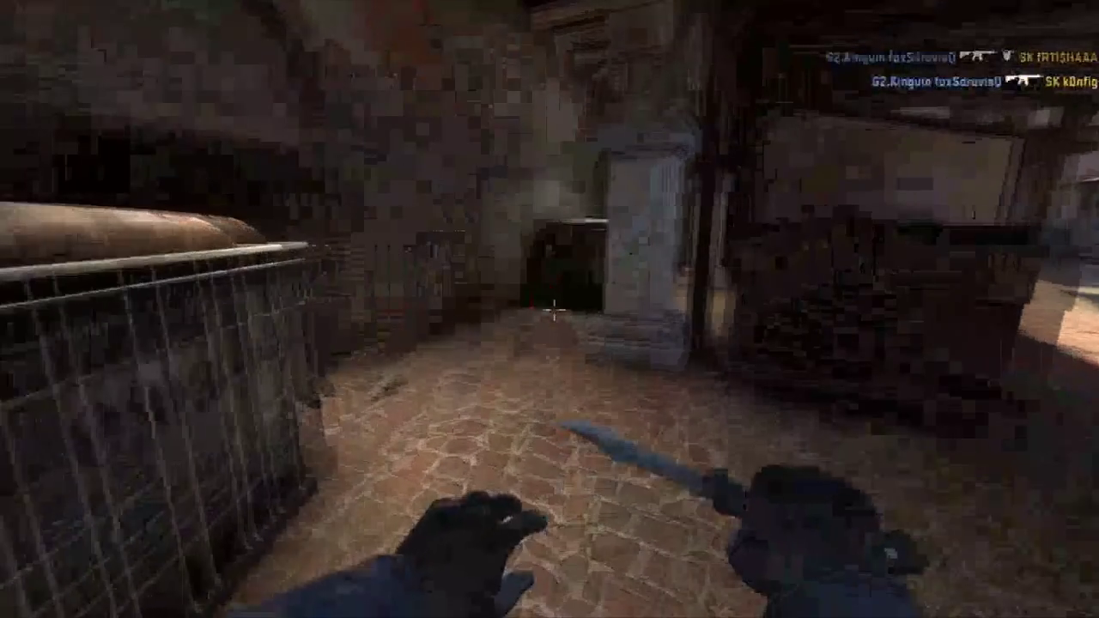
Open the developer console over the playing Inferno demo.
key(grave)
Run mirv_streams and highlight its add, edit, remove, preview, print, record subcommands and notices.
text(mm_streams)
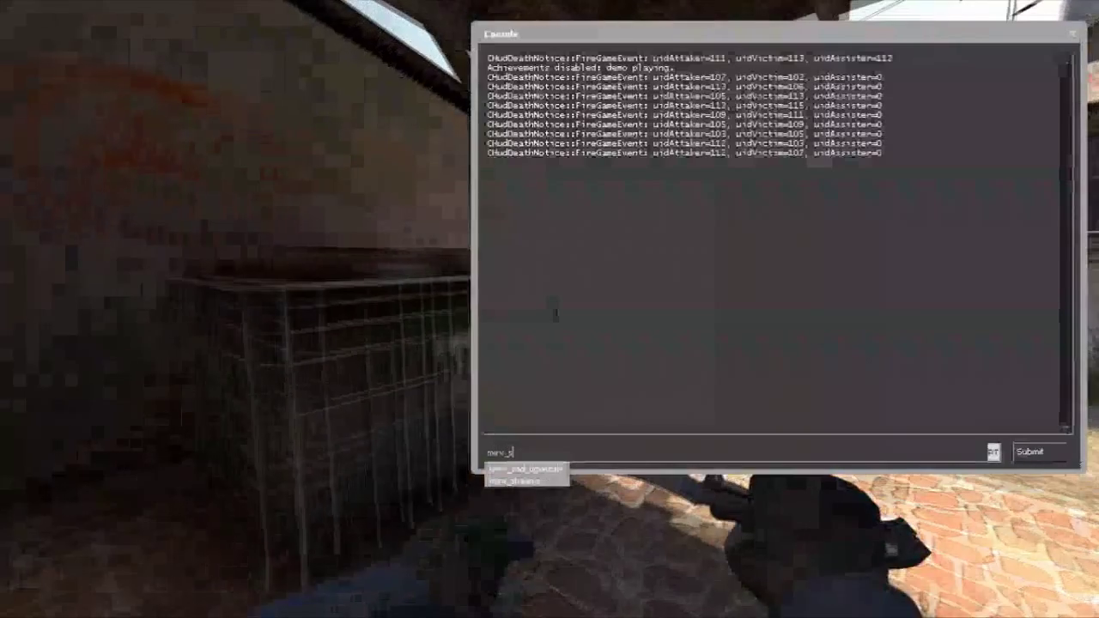
key(Return)
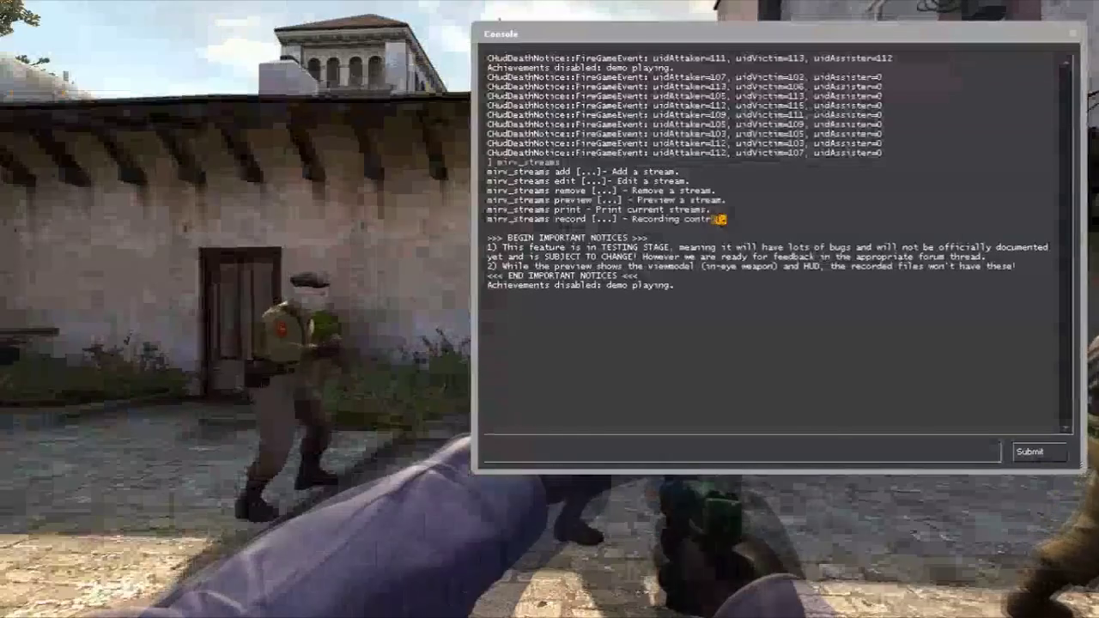
drag(719, 219, 457, 178)
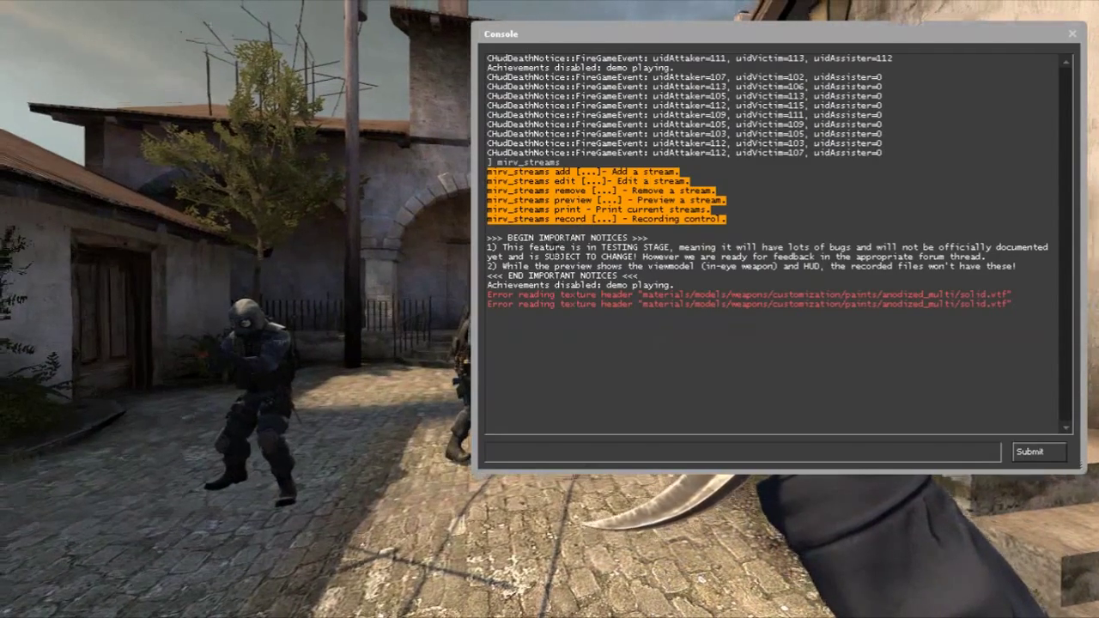
drag(498, 238, 706, 284)
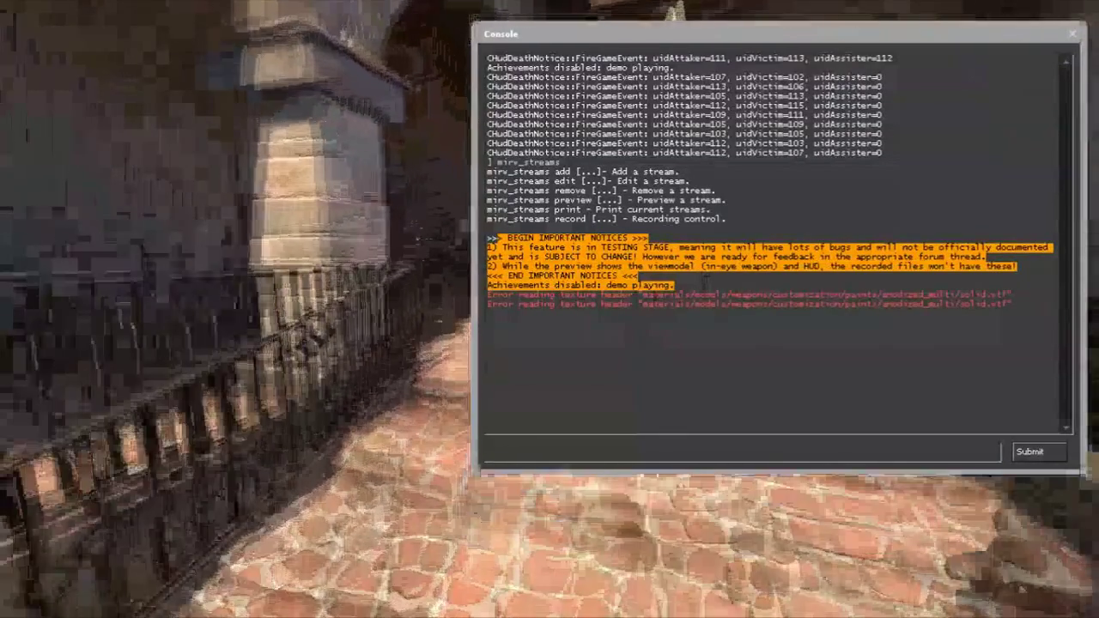
click(550, 456)
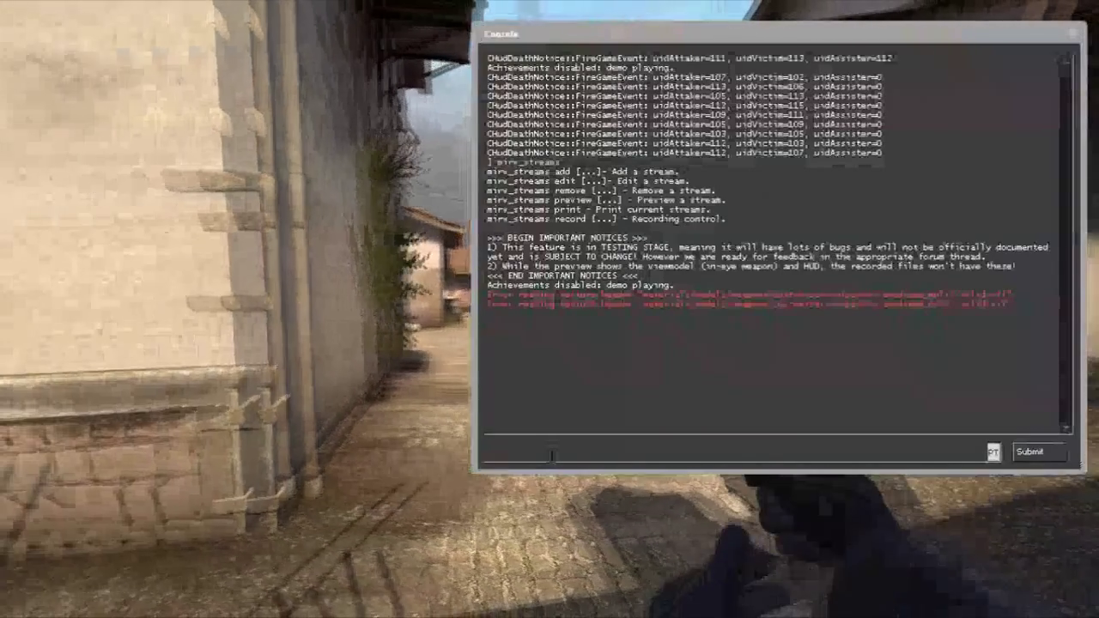
Reprint the mirv_streams help, then run mirv_streams add to print the addable stream types.
text(mirv)
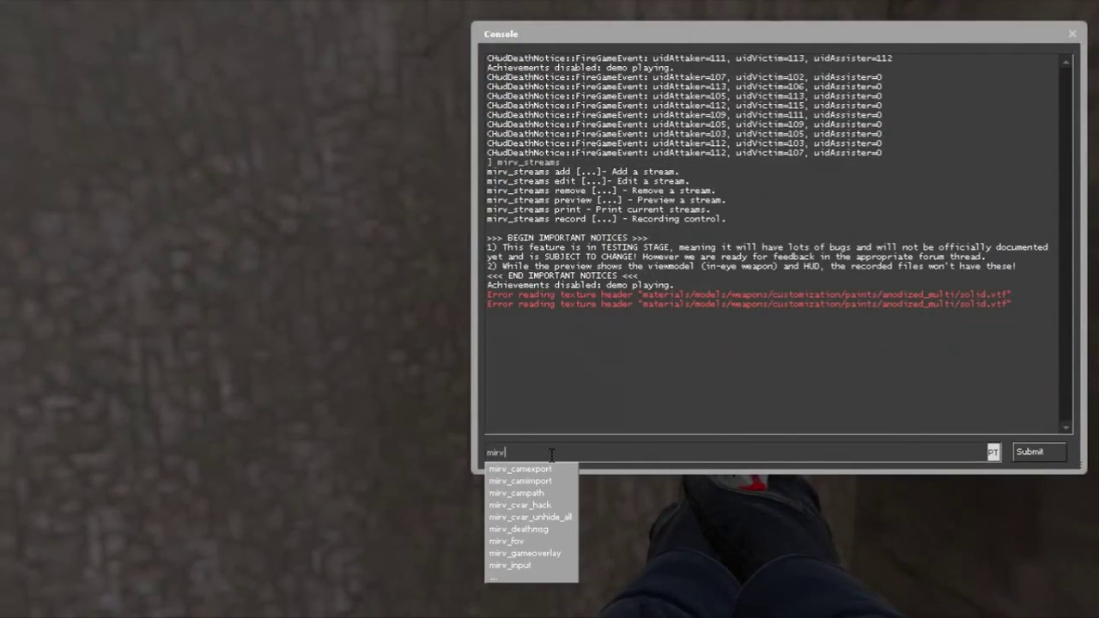
text(_streams a)
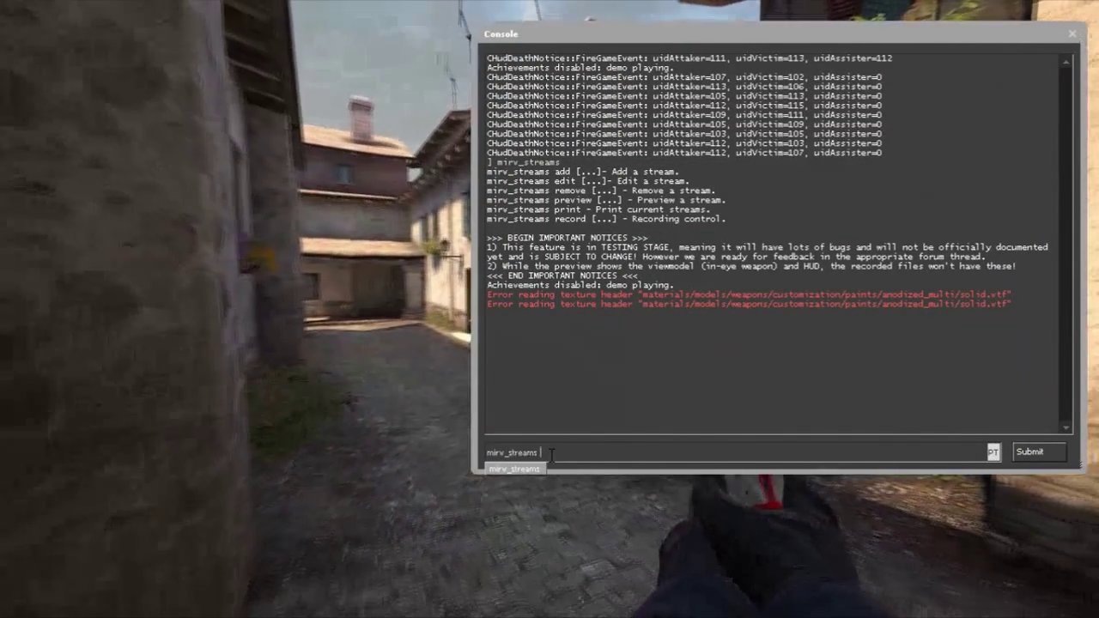
key(Return)
text(mirv_streams a)
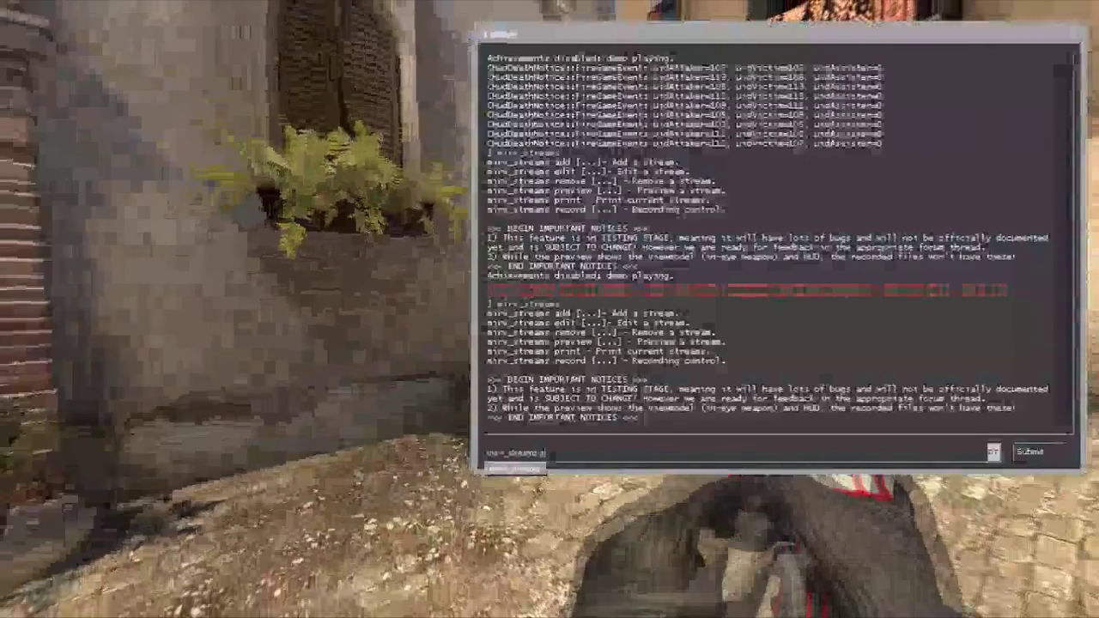
text(dd)
key(Return)
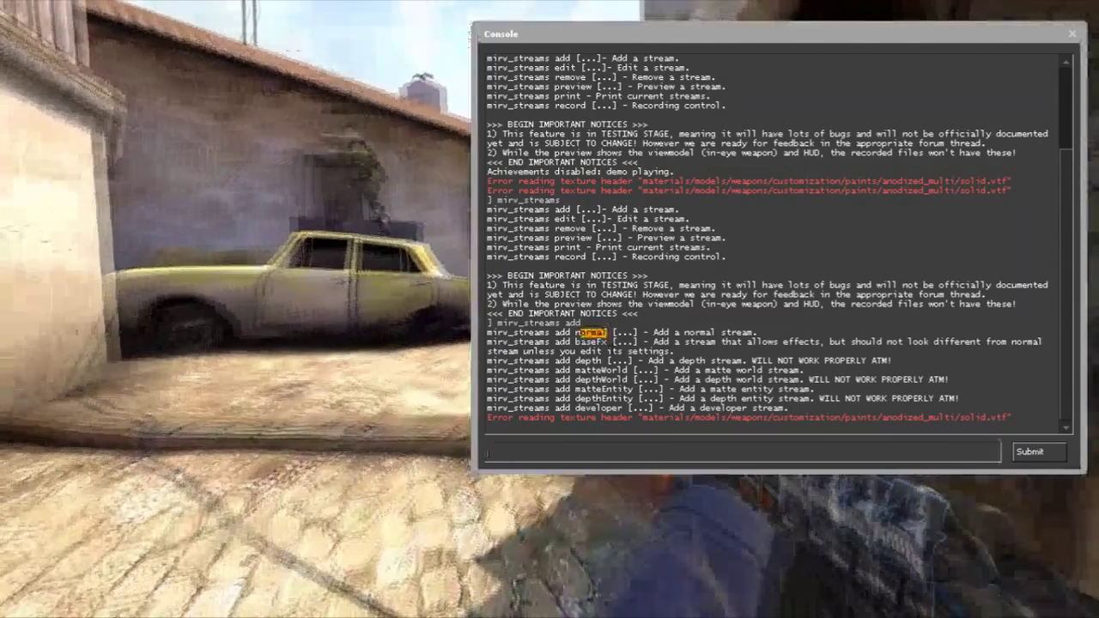
key(grave)
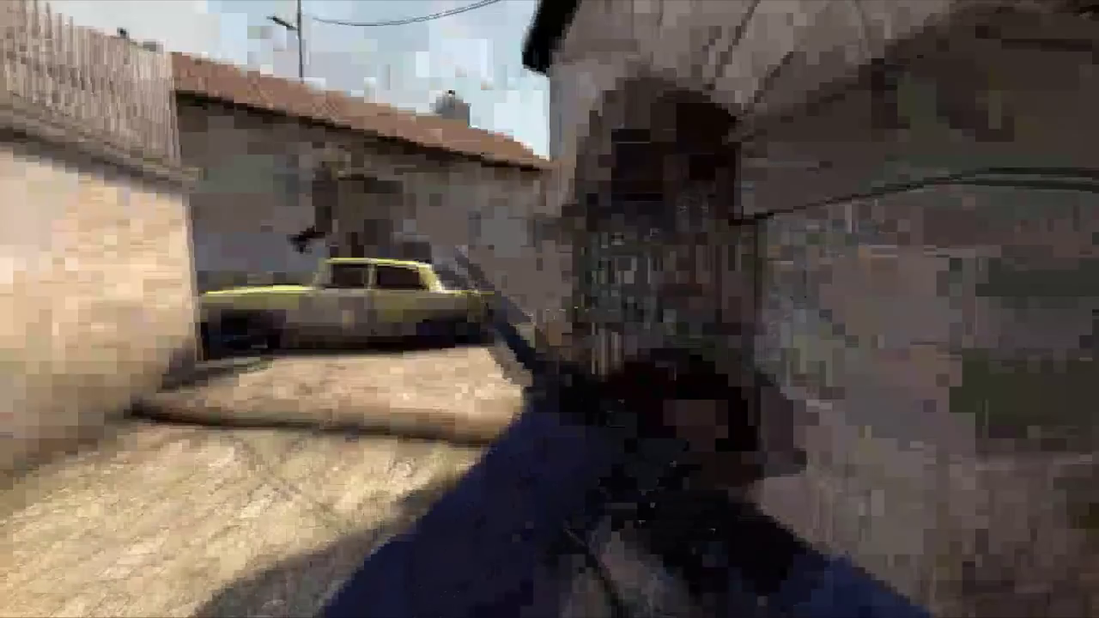
key(grave)
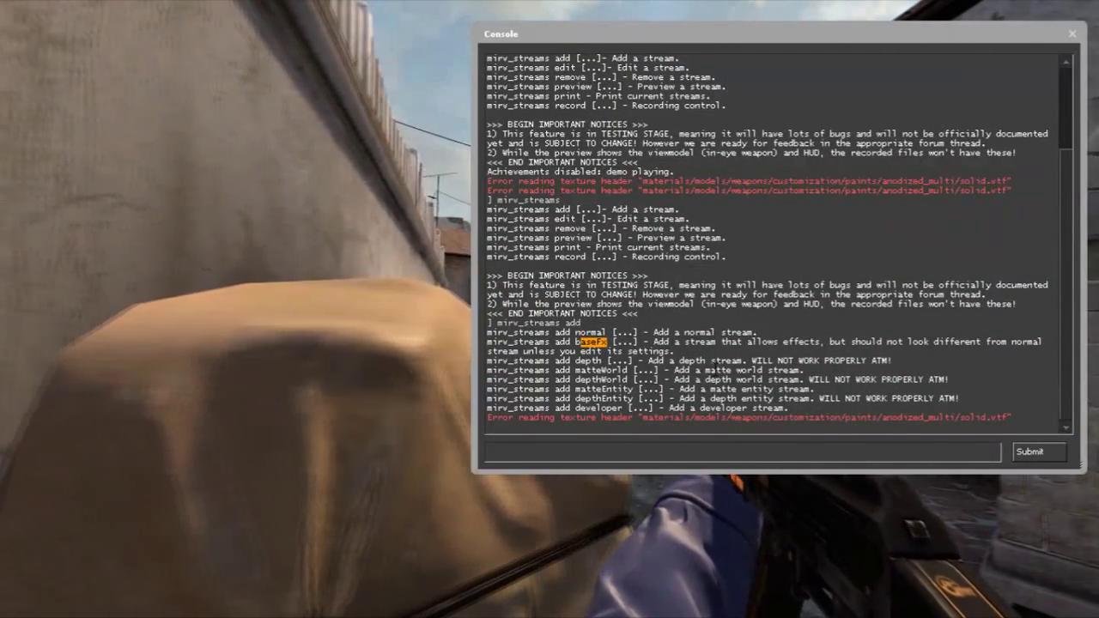
key(grave)
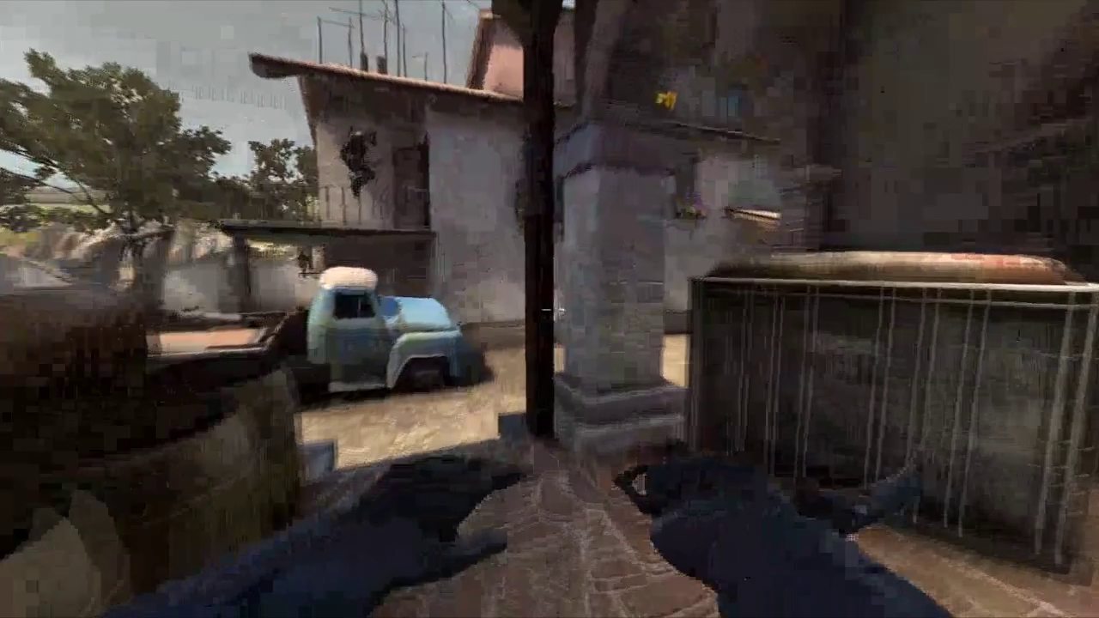
key(grave)
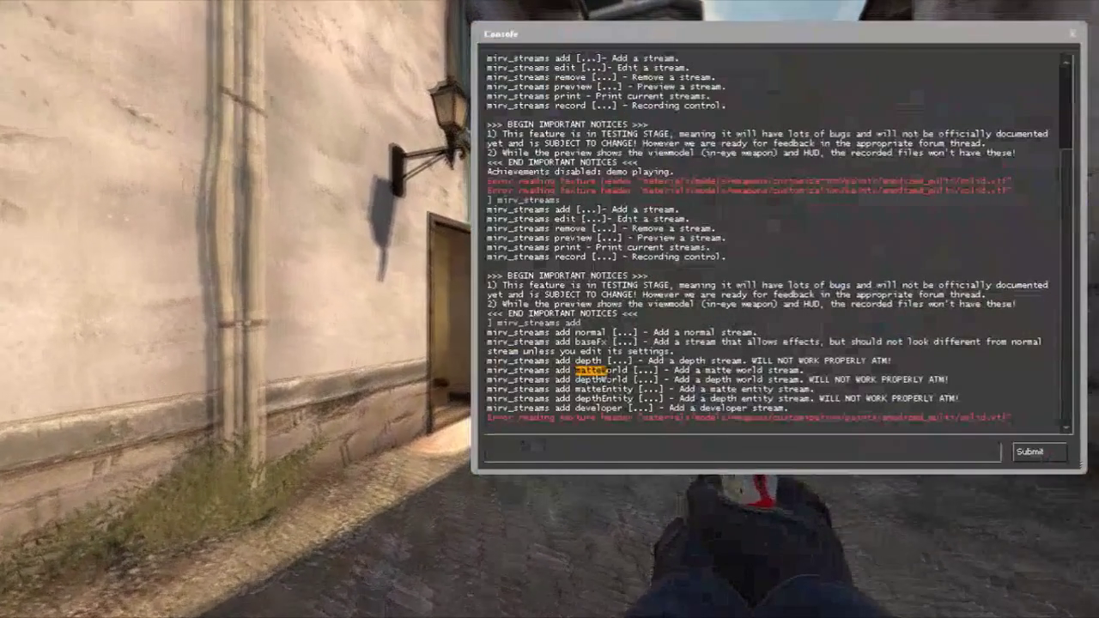
key(grave)
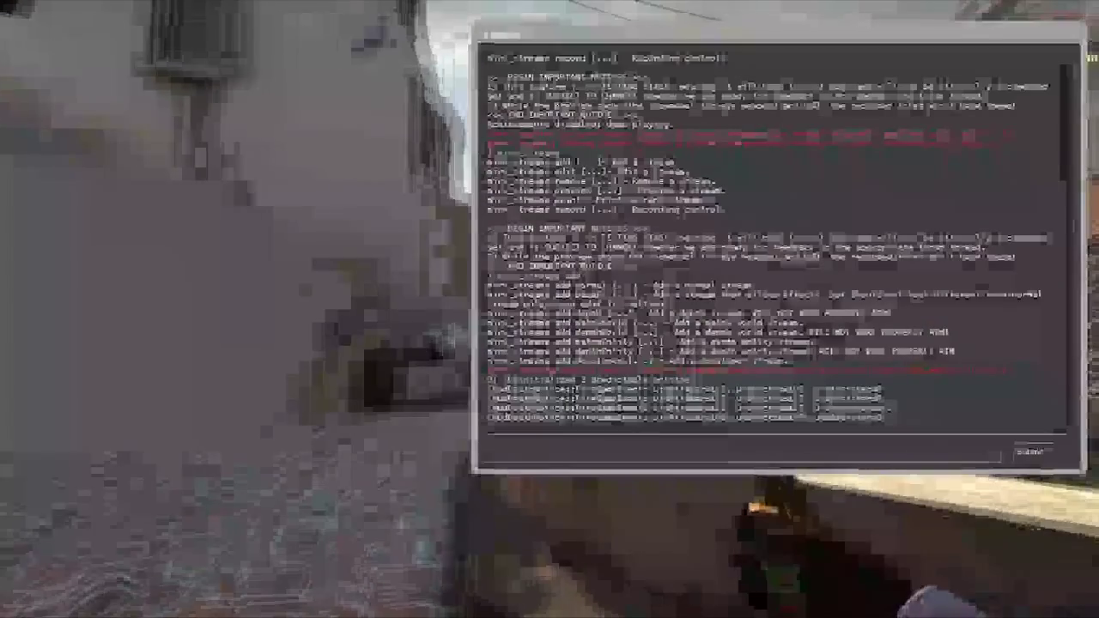
key(grave)
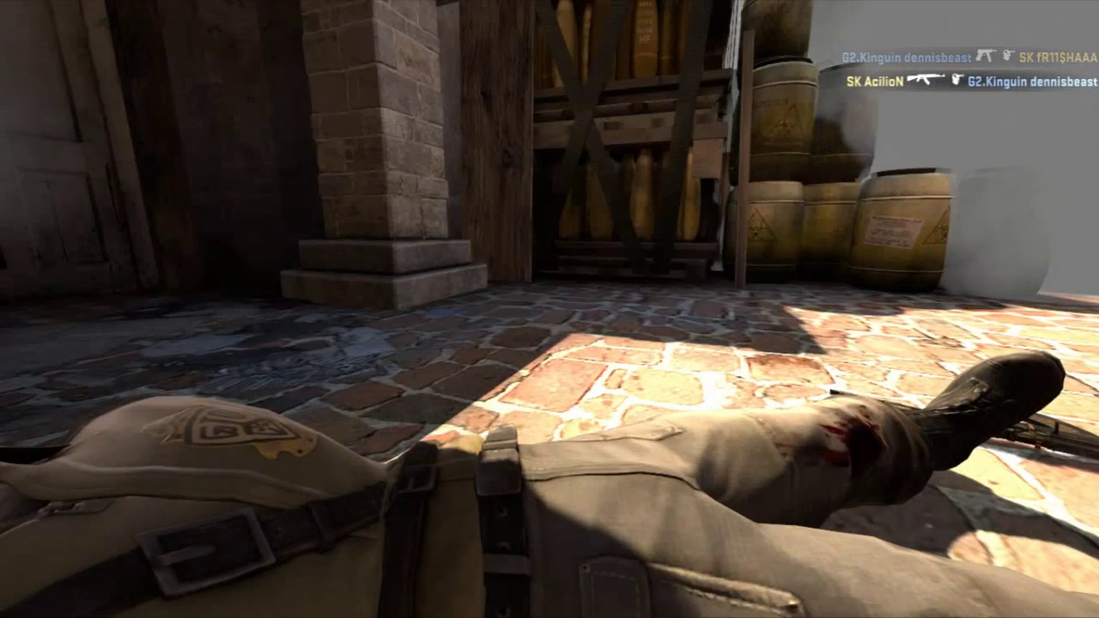
key(grave)
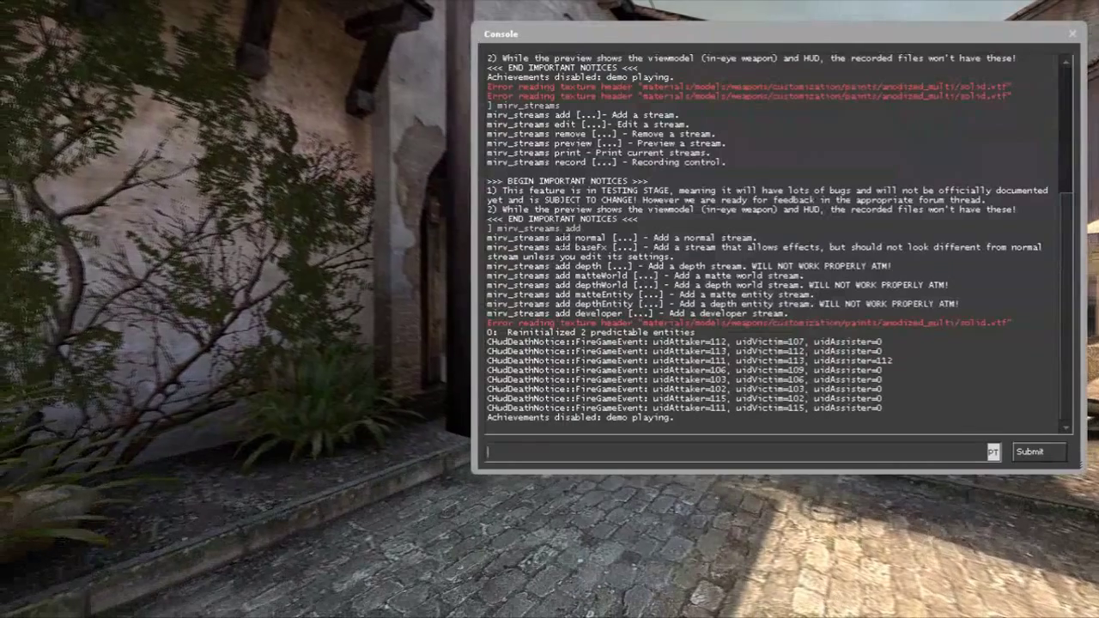
Highlight the normal, baseFx, depthWorld and developer stream type lines in the console output.
drag(490, 238, 636, 238)
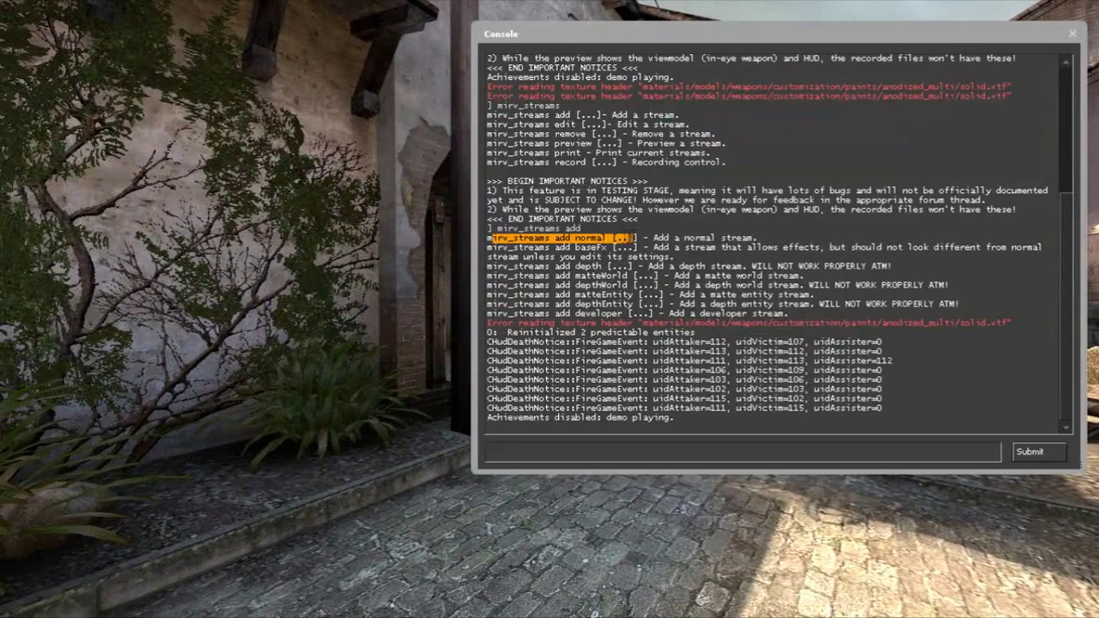
drag(536, 248, 622, 276)
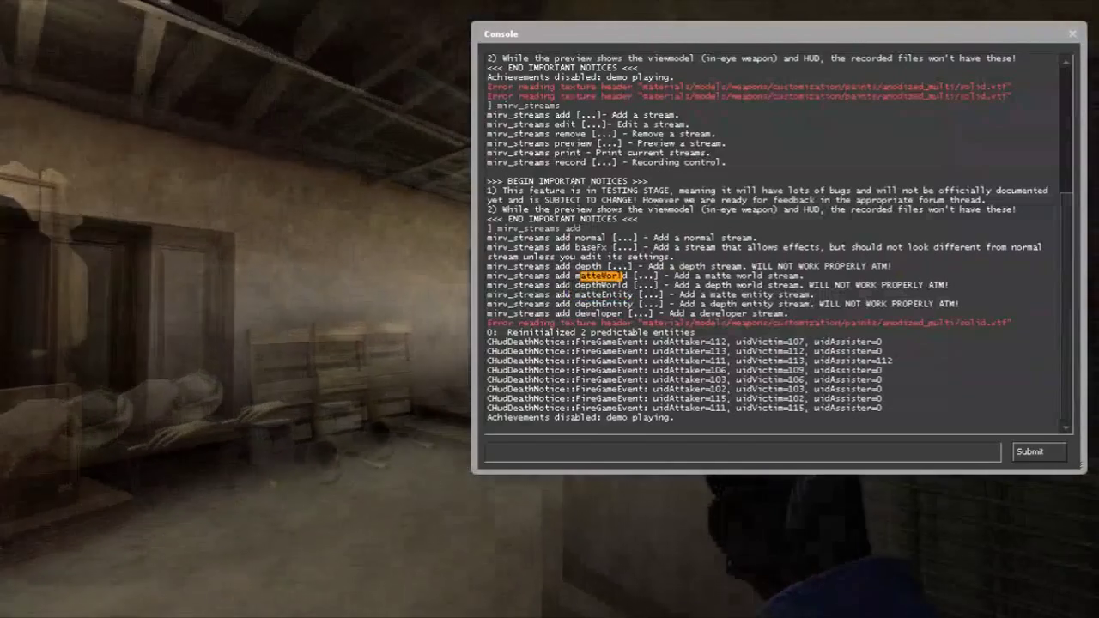
click(557, 285)
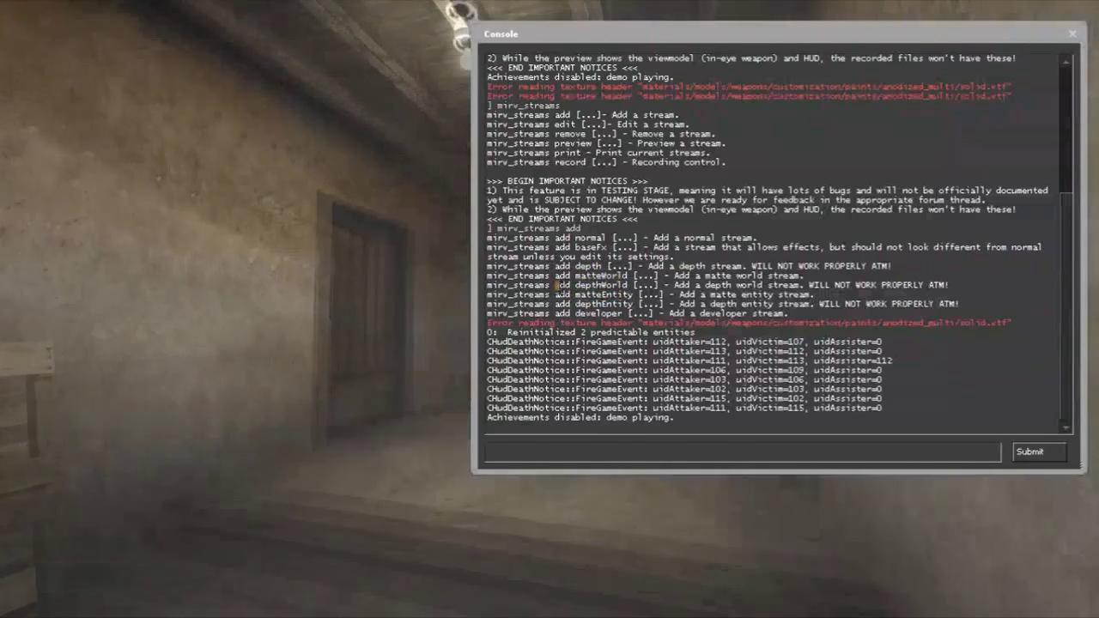
drag(556, 285, 626, 285)
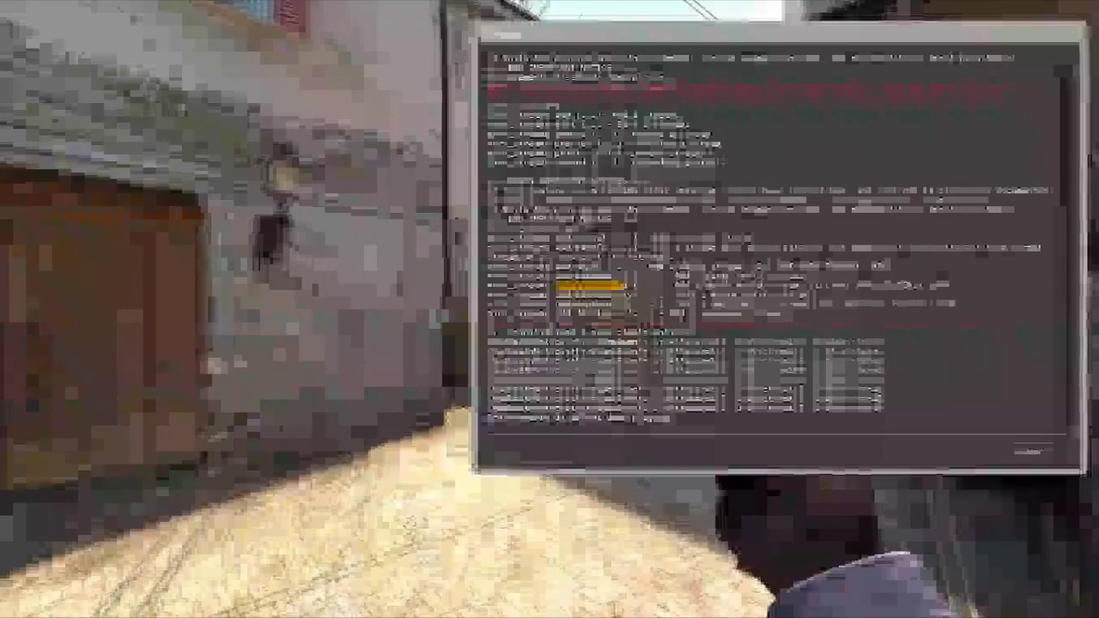
drag(557, 295, 653, 313)
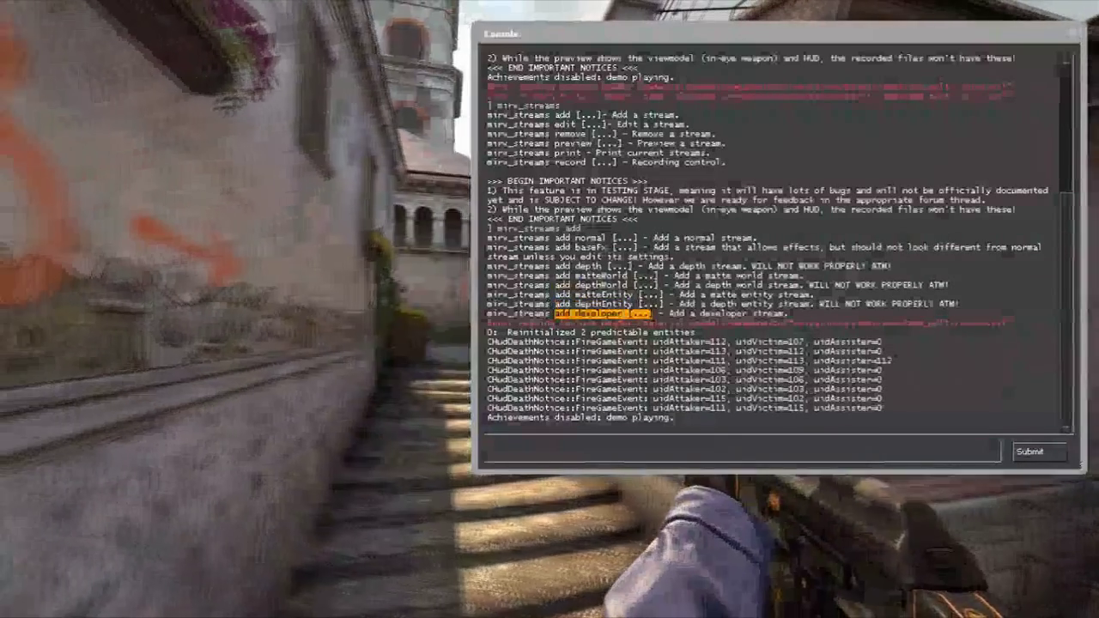
click(727, 313)
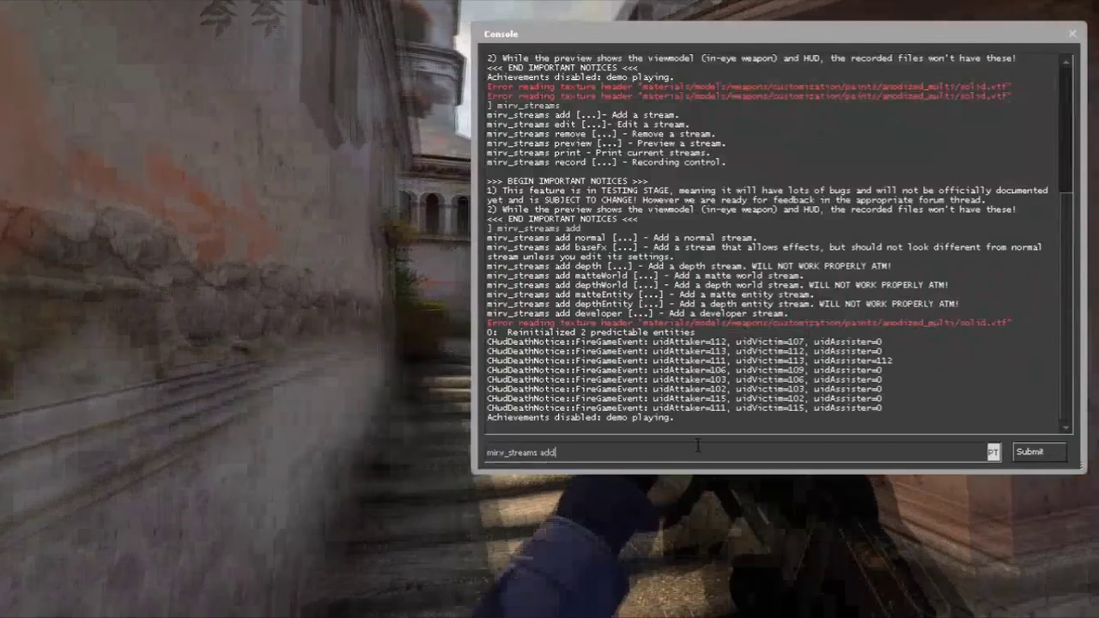
Enter mirv_streams add matteentity greenscreen and close the console.
text(mat)
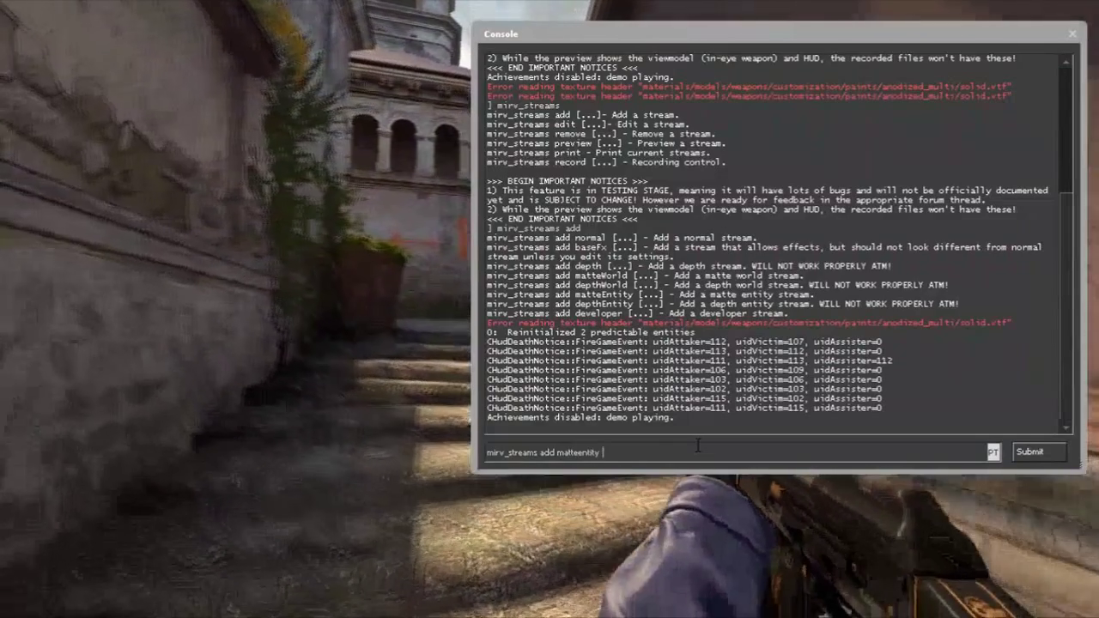
text(teentity g)
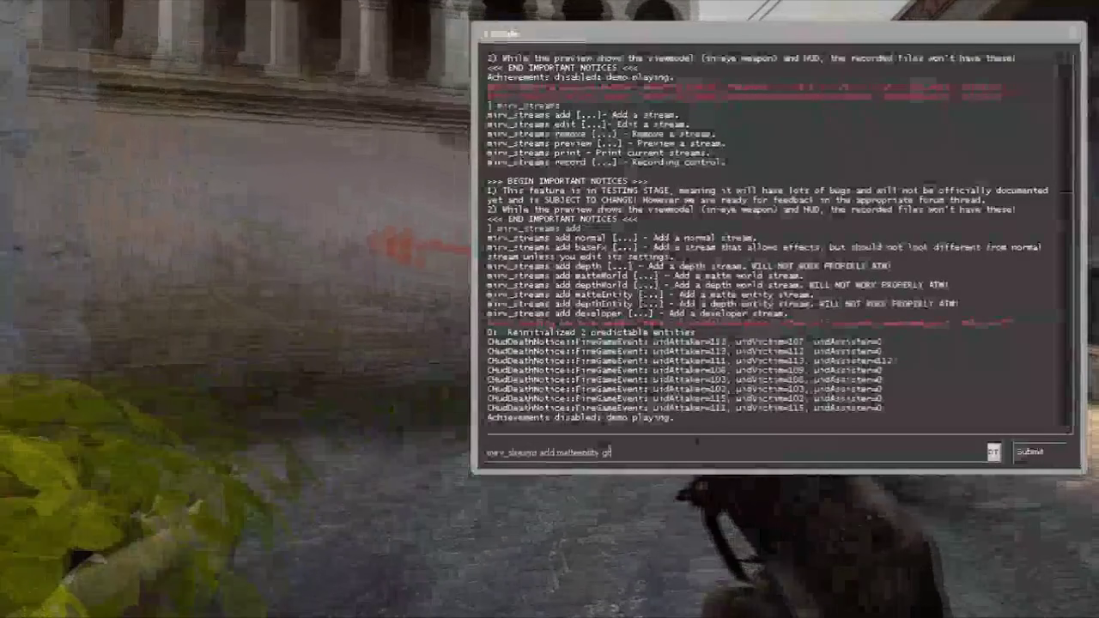
text(f)
text(eenscree)
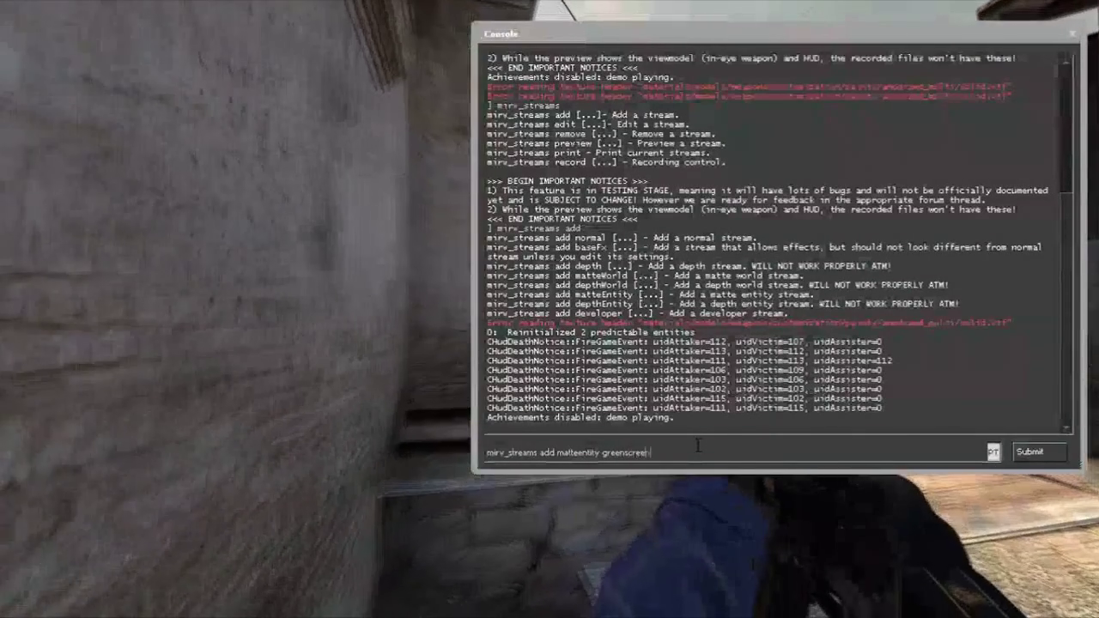
text(n)
key(Return)
key(grave)
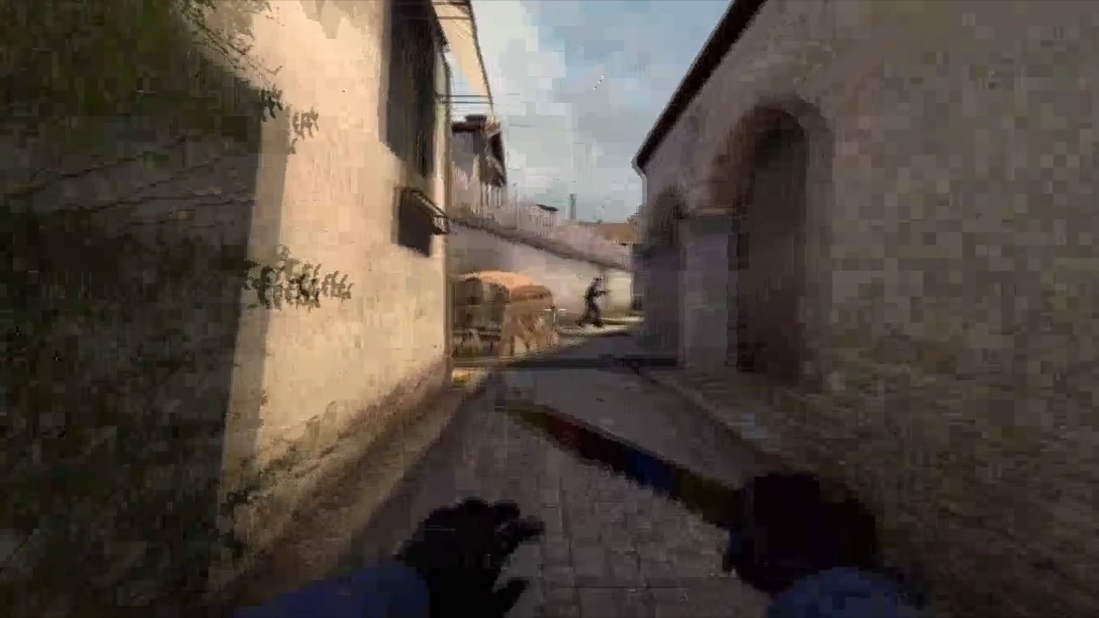
Run mirv_streams preview greenscreen so the demo renders players and weapon on solid green.
key(grave)
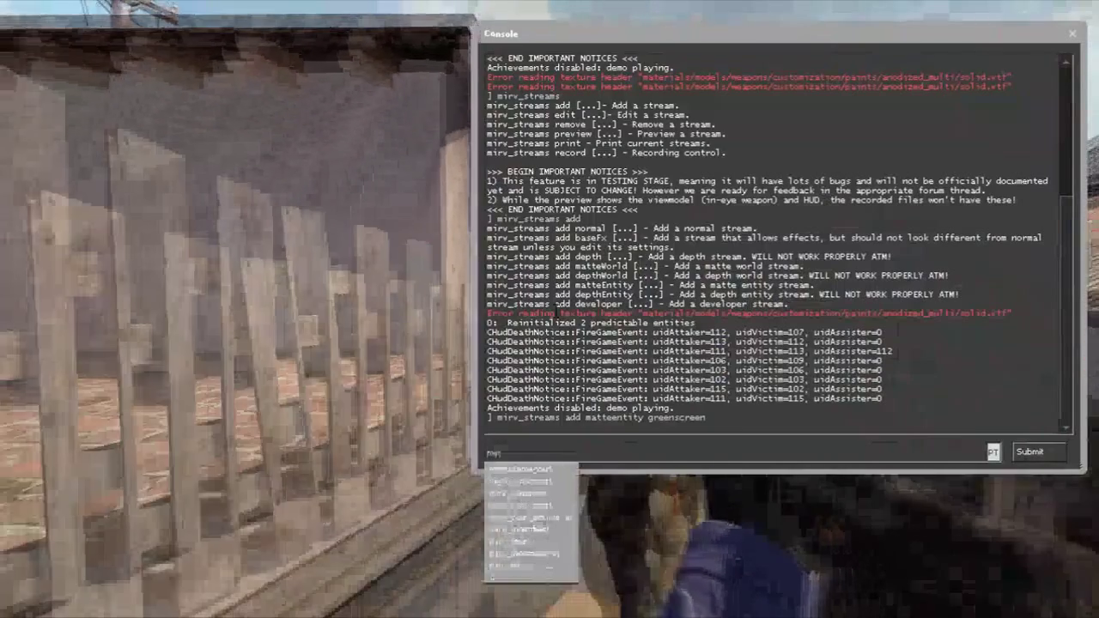
text(mirv_streams preview)
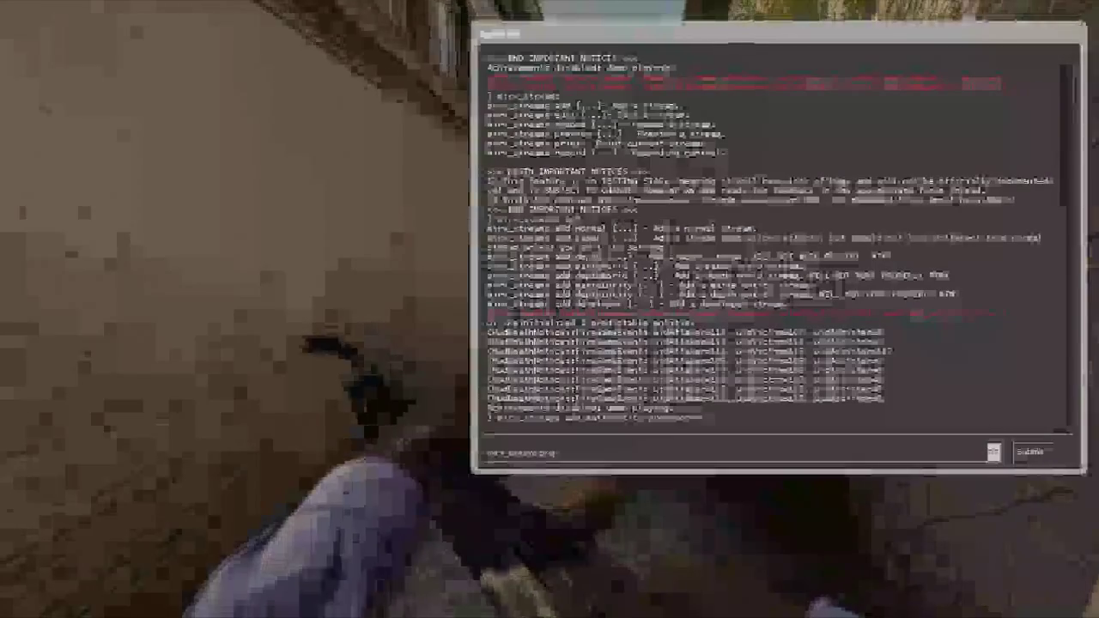
text( gg)
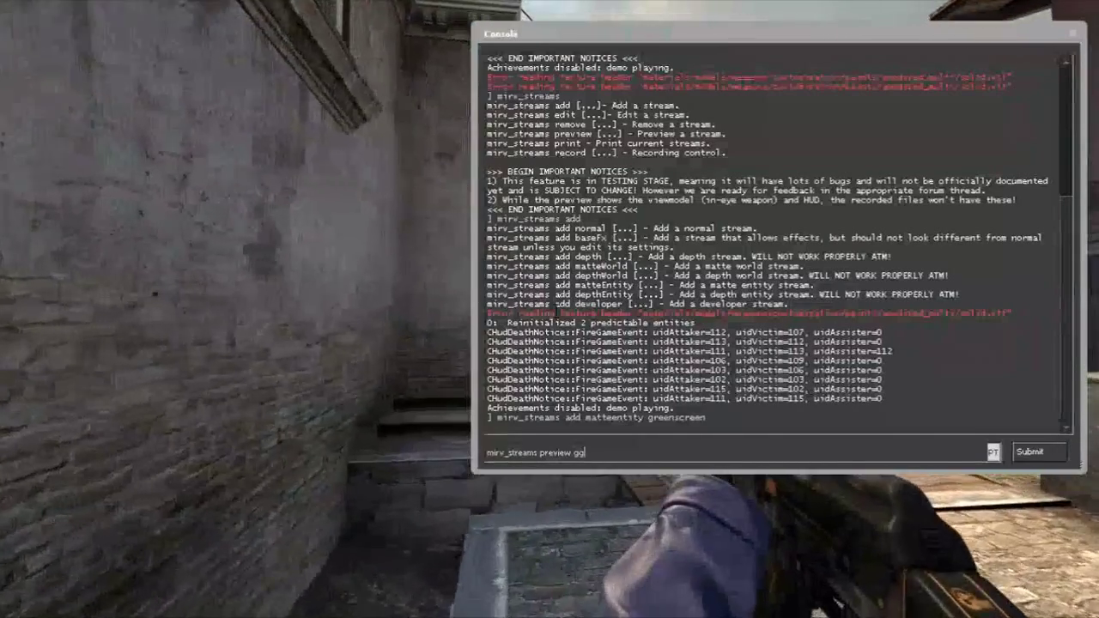
key(BackSpace)
text(reenscreen)
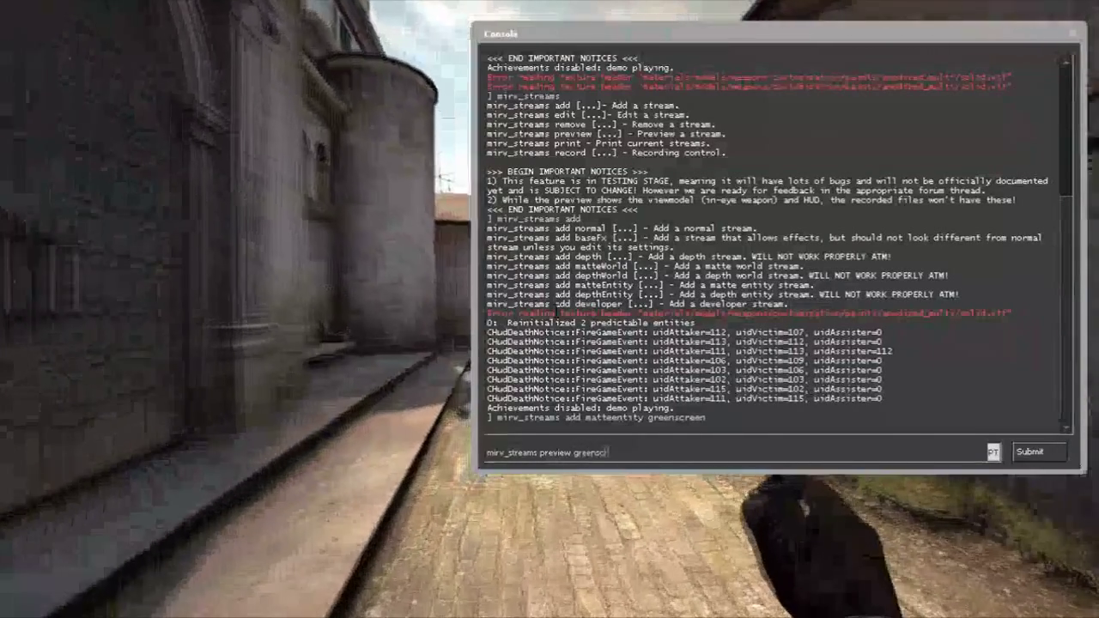
key(Return)
key(Escape)
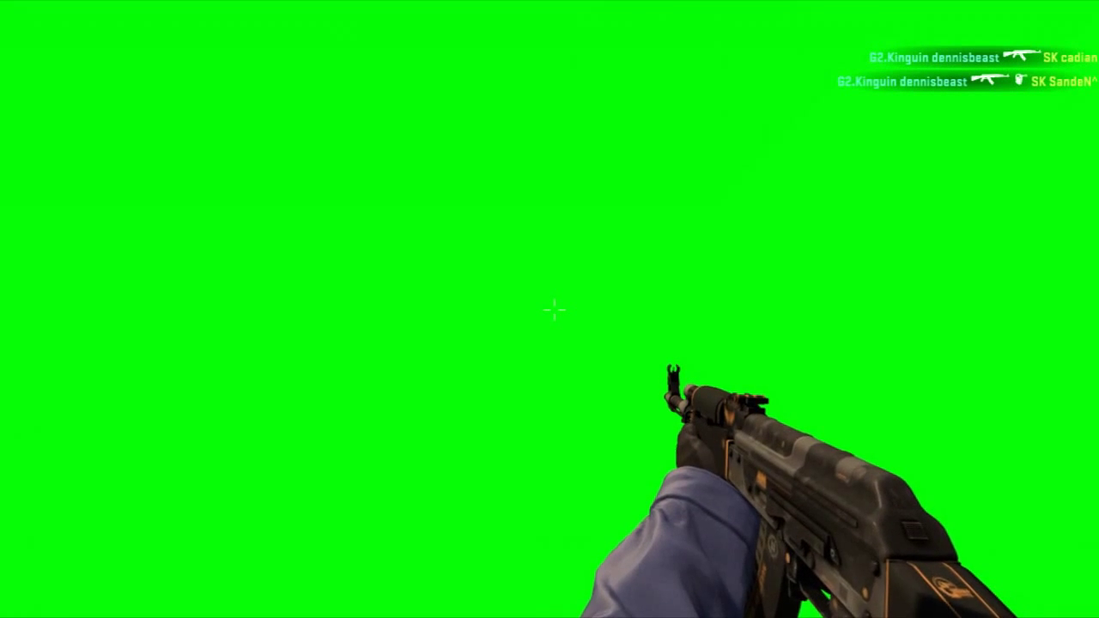
Apply cl_drawhud 0 in the console and confirm the HUD and kill feed are gone.
key(grave)
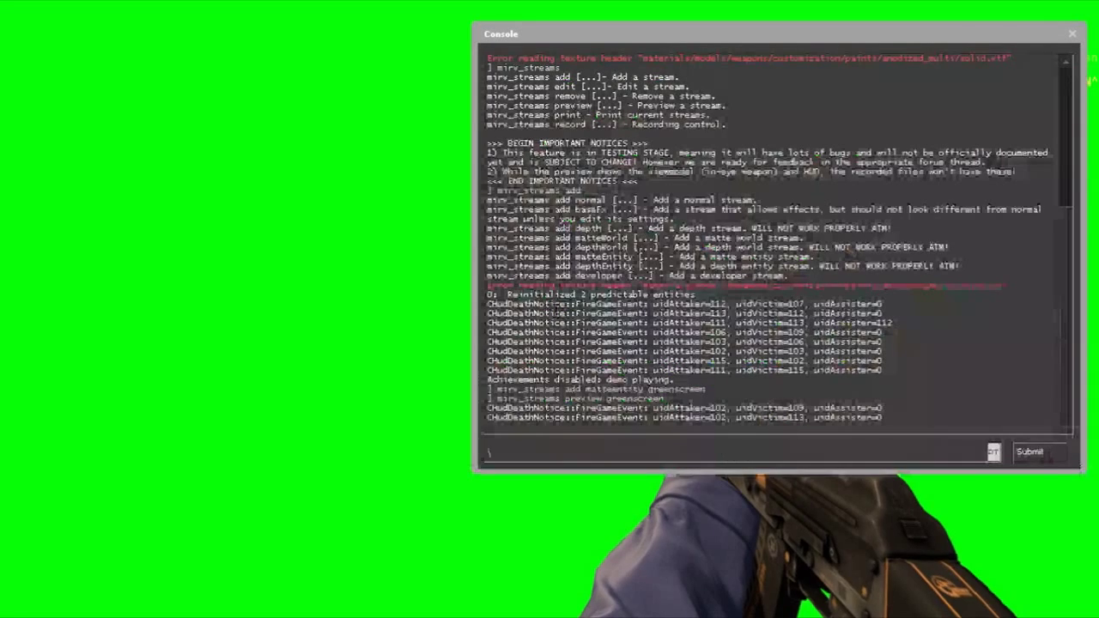
text(cl_draw)
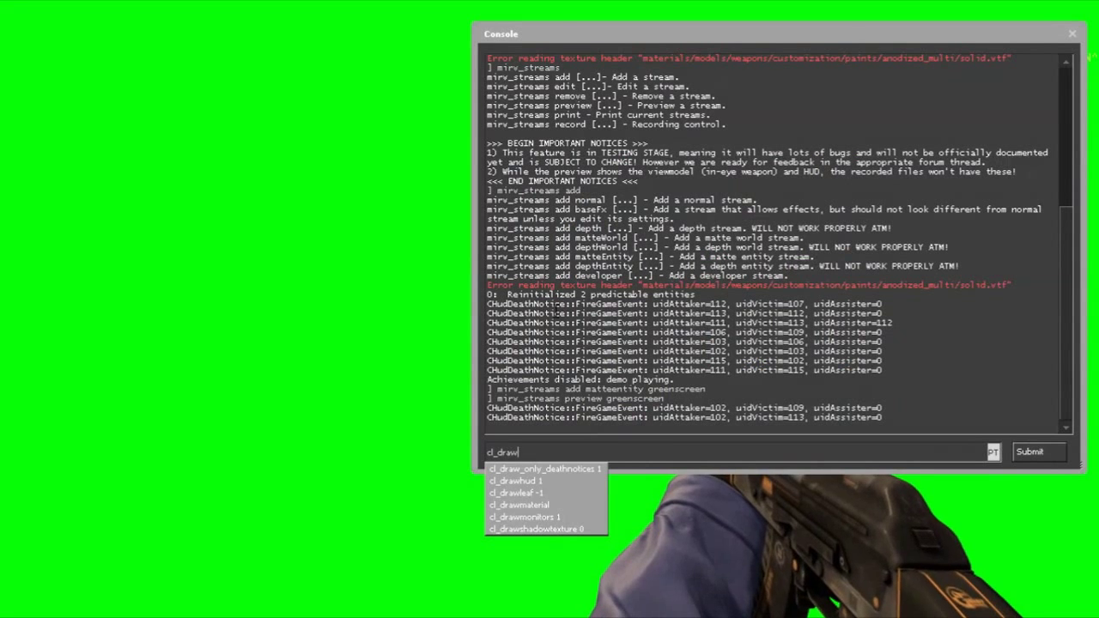
text(hud 0)
key(Return)
key(grave)
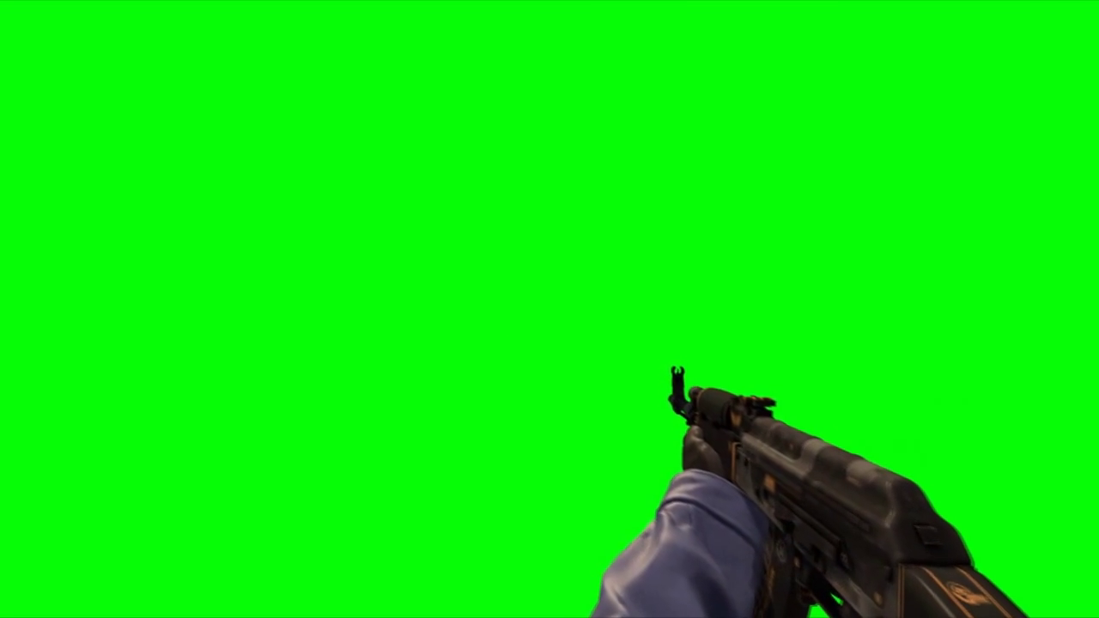
key(grave)
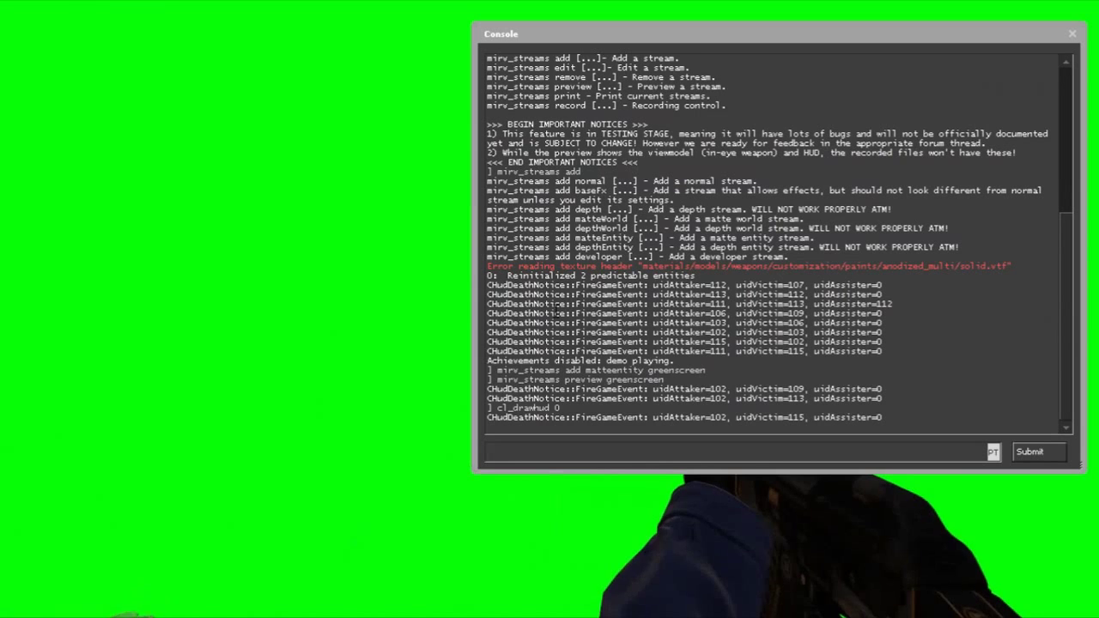
key(grave)
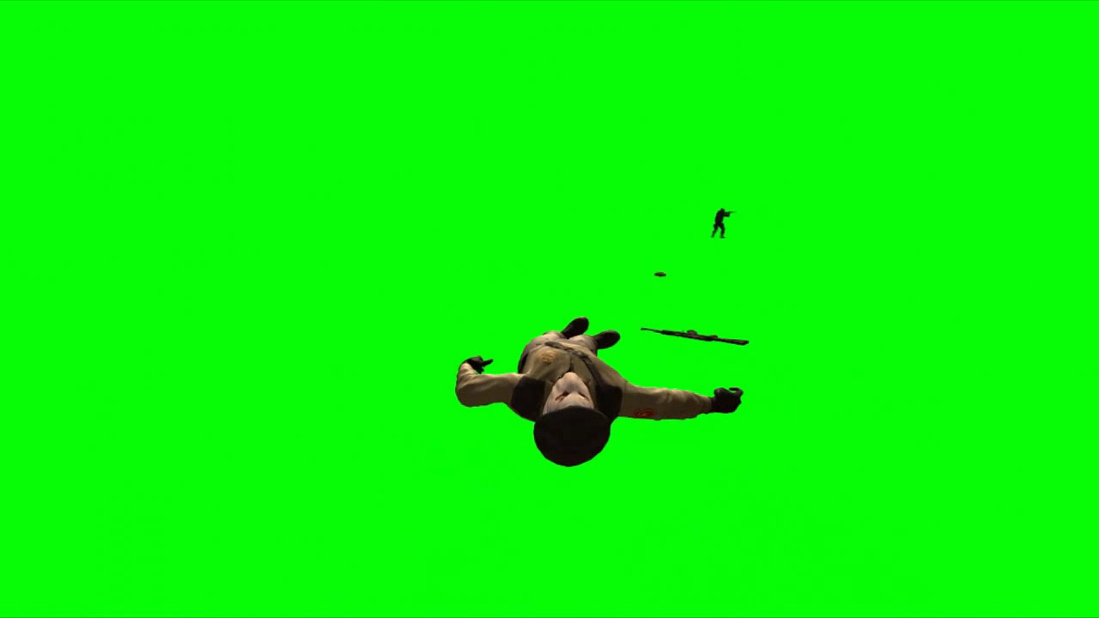
Try mirv_streams add normal normal, which fails because 'normal' is taken, then show its usage.
key(grave)
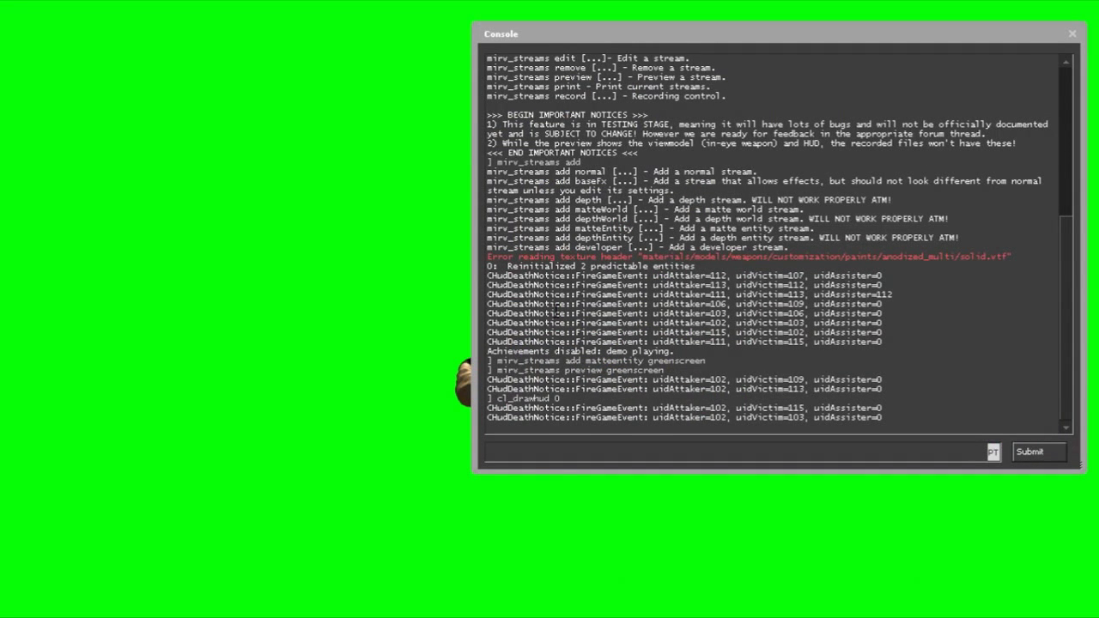
text(mirv_)
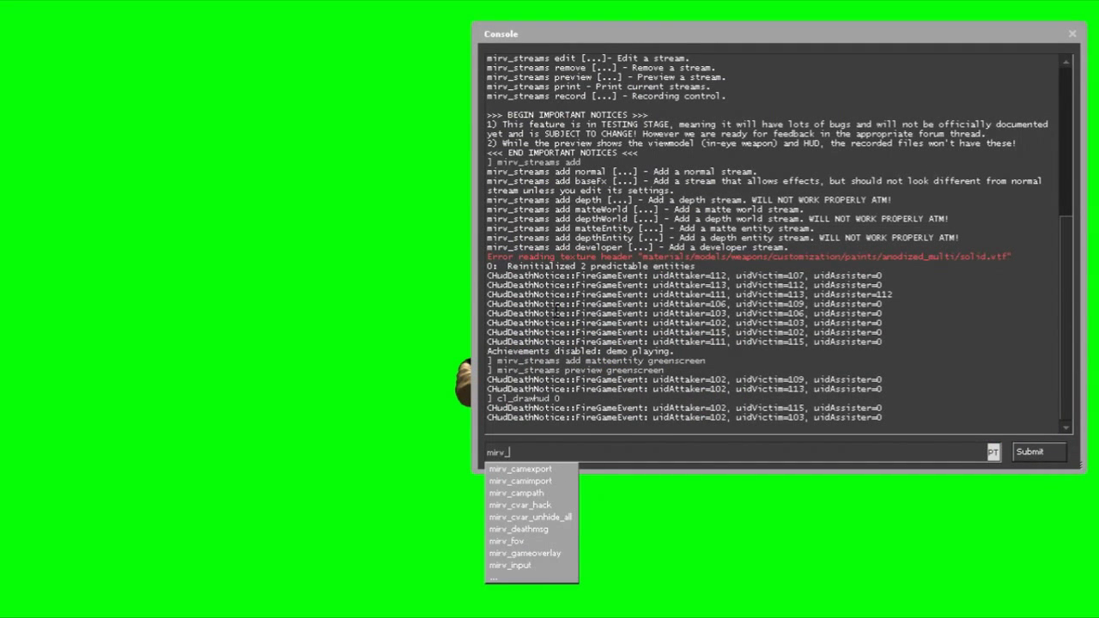
text(streams add)
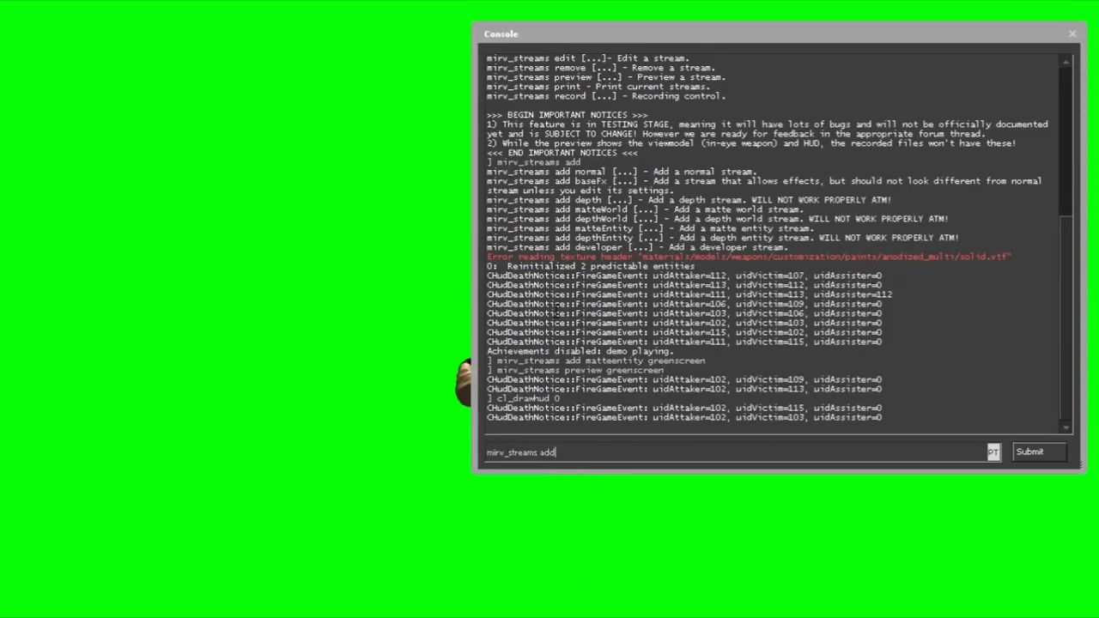
text( normal normal)
key(Return)
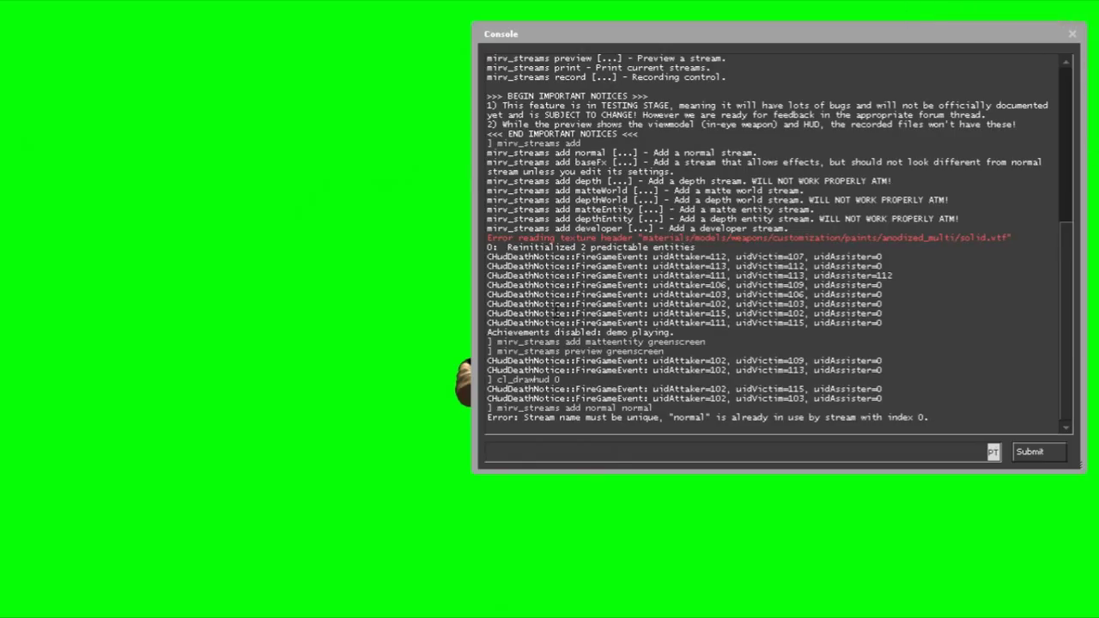
key(Return)
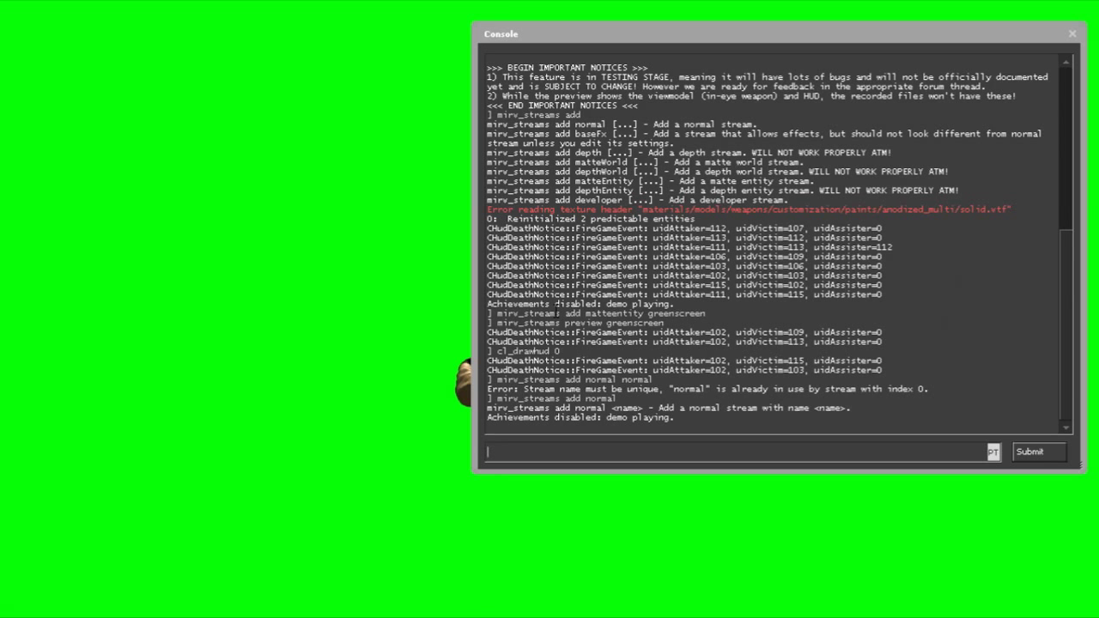
key(grave)
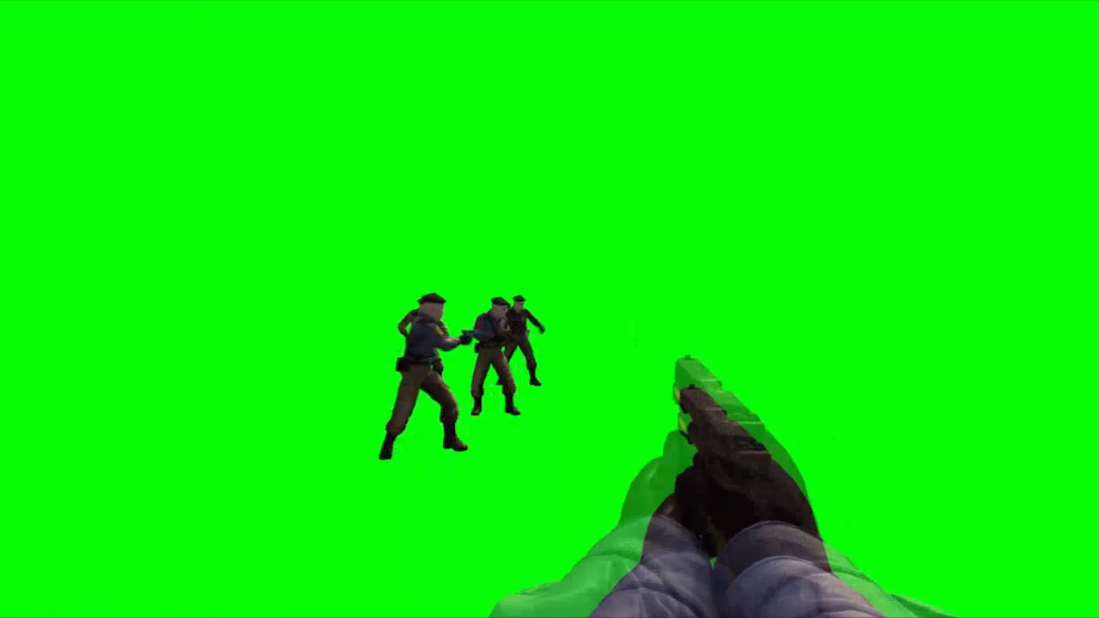
key(grave)
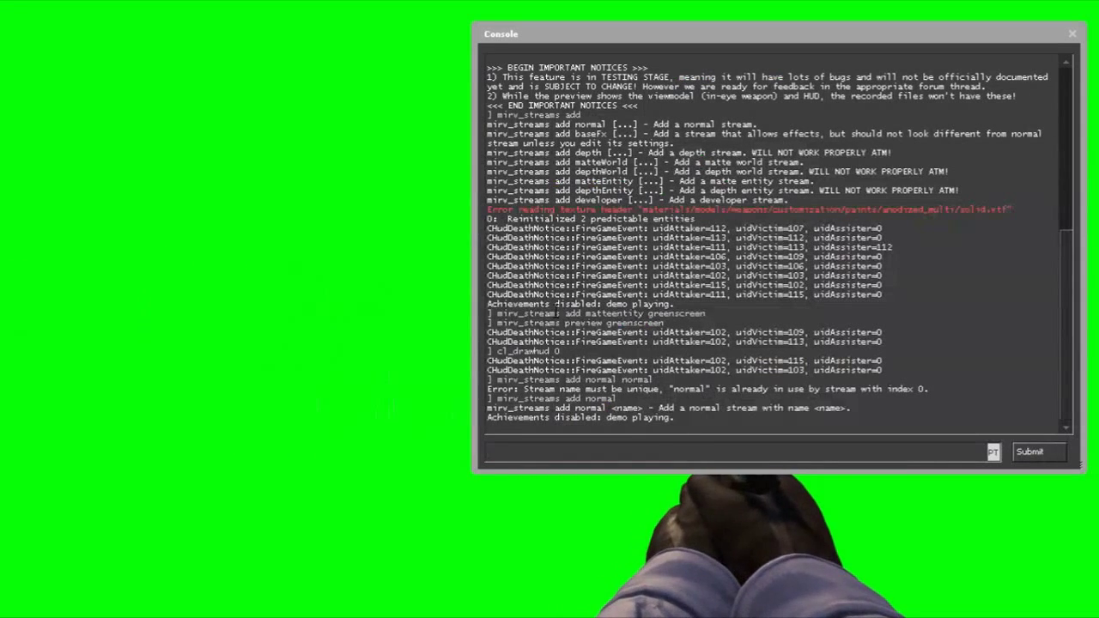
Run mirv_streams print and highlight the six listed streams, with only greenscreen recording.
text(mirv)
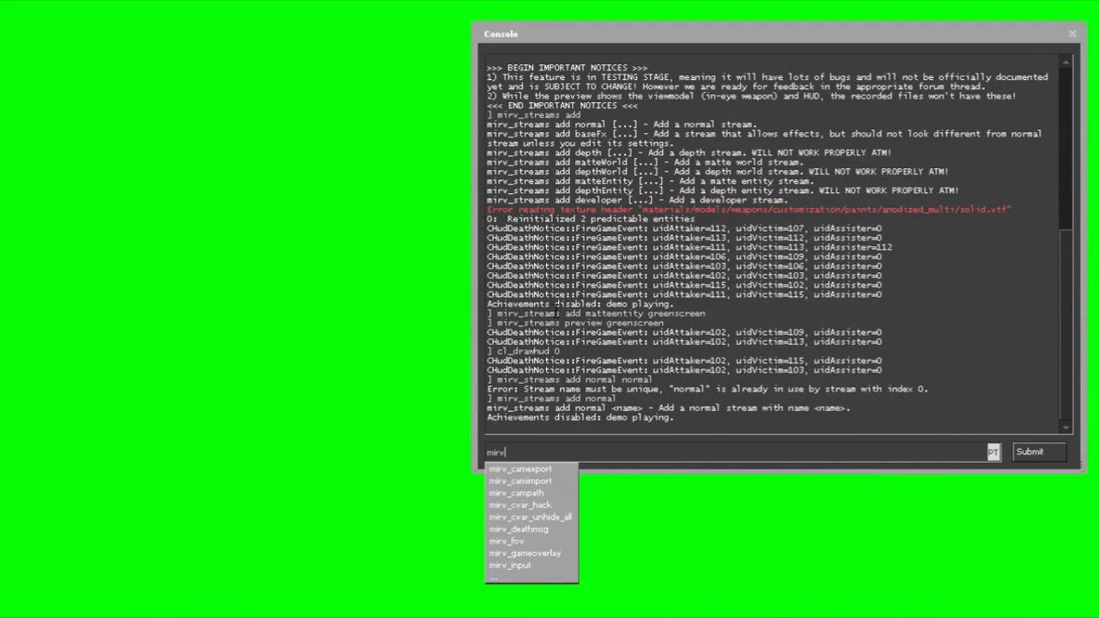
text(_streams print)
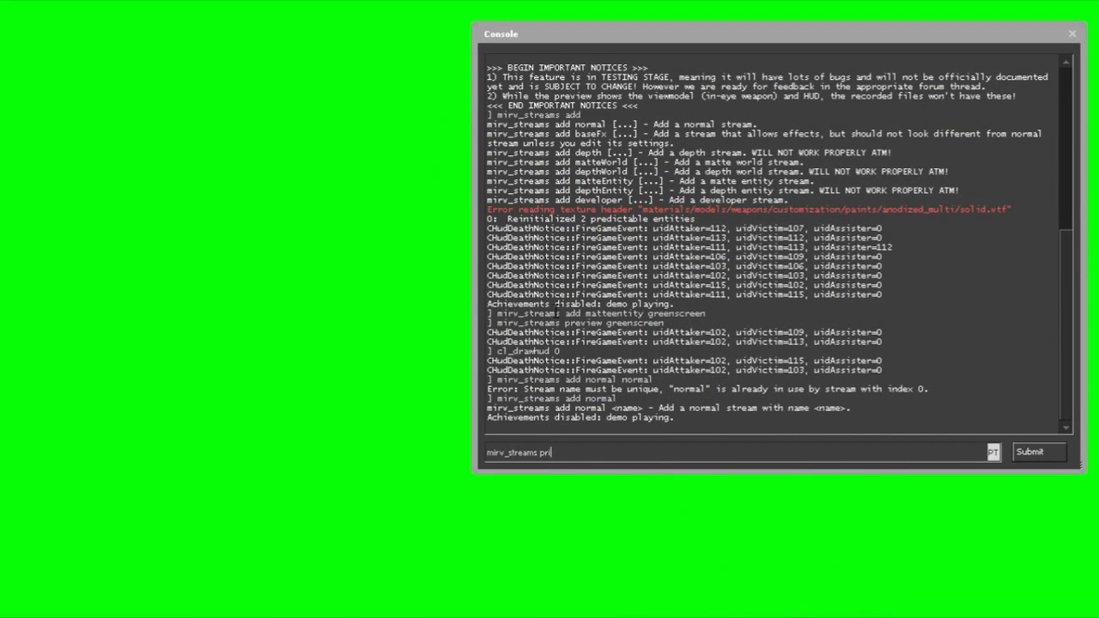
key(Return)
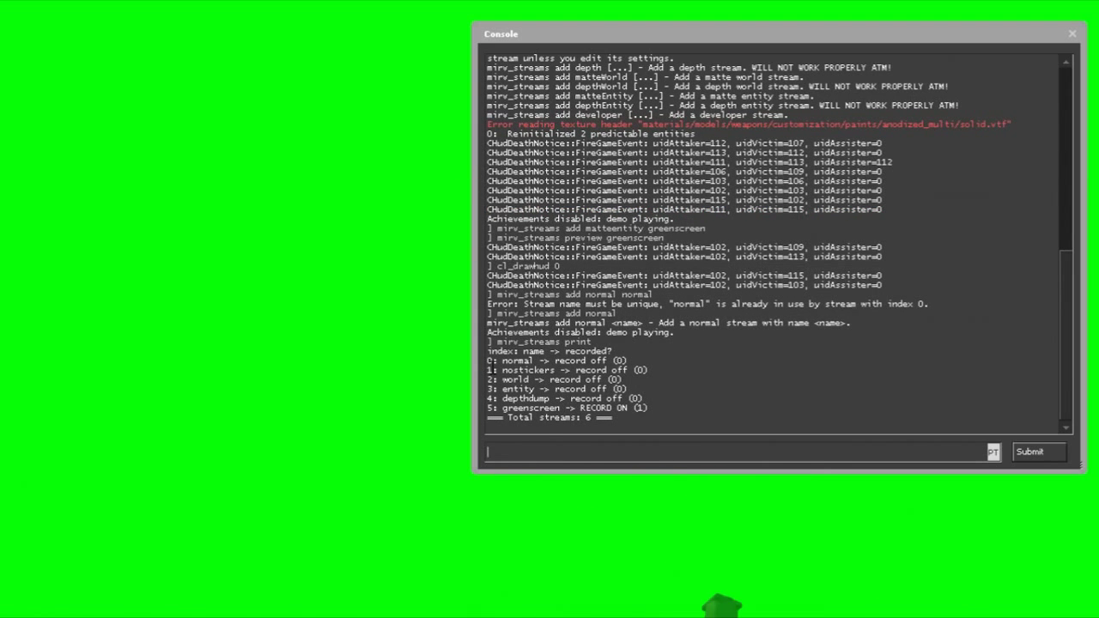
drag(488, 360, 694, 410)
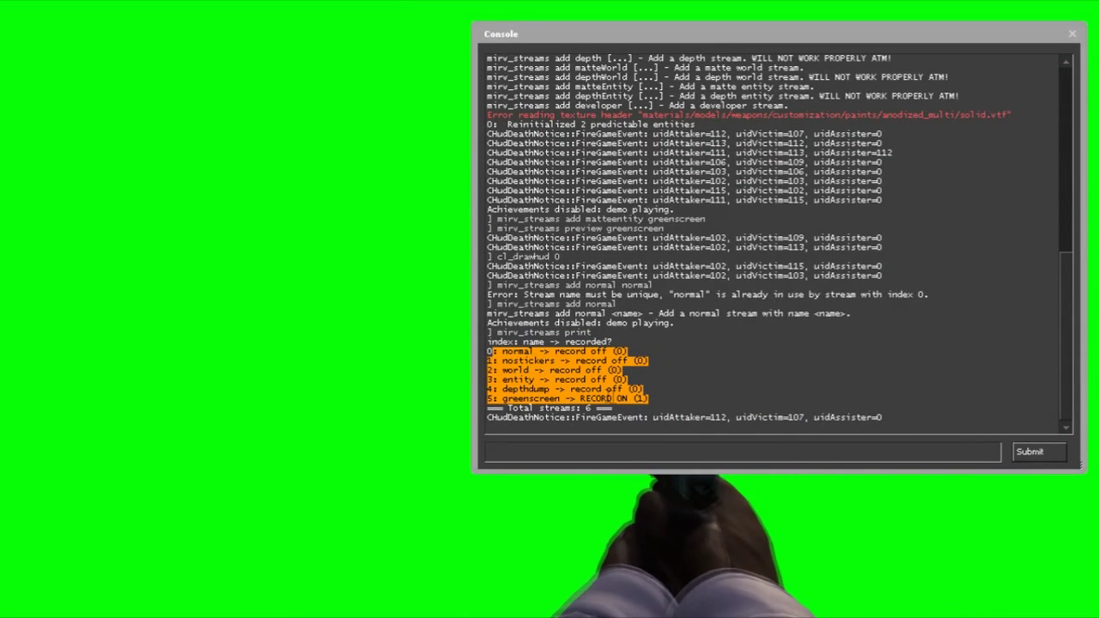
Deselect the stream list and close the console to show the HUD-free green preview.
click(653, 401)
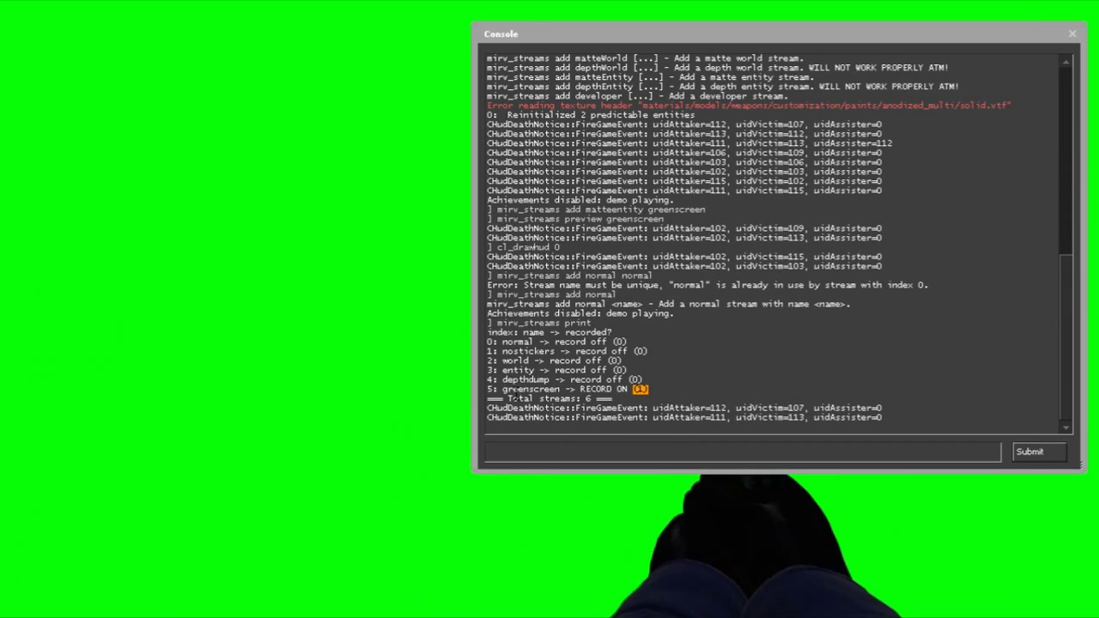
key(grave)
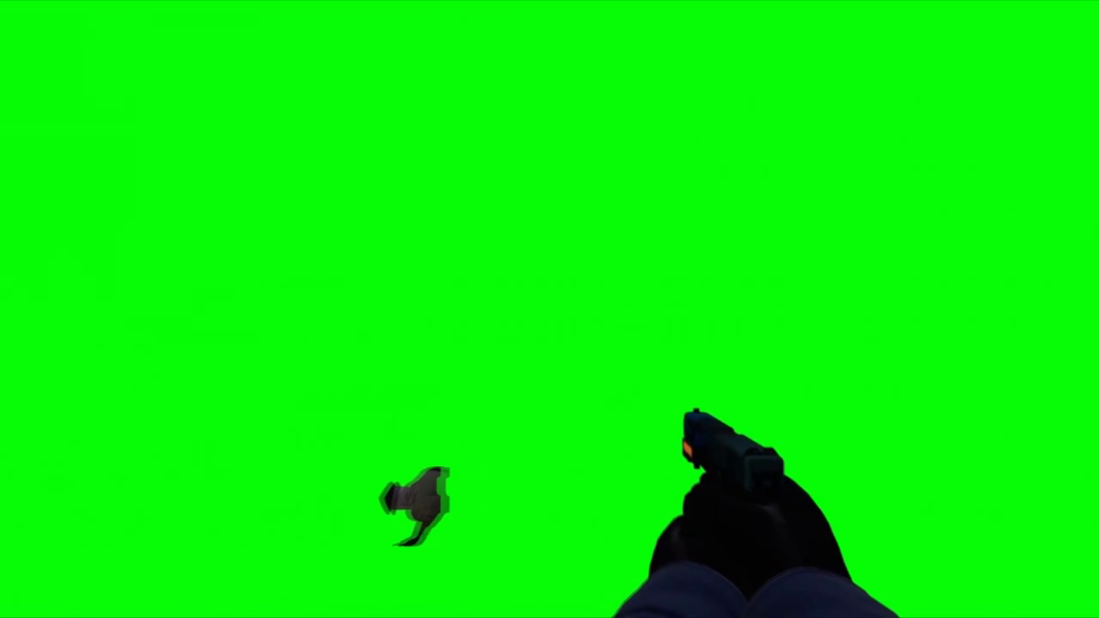